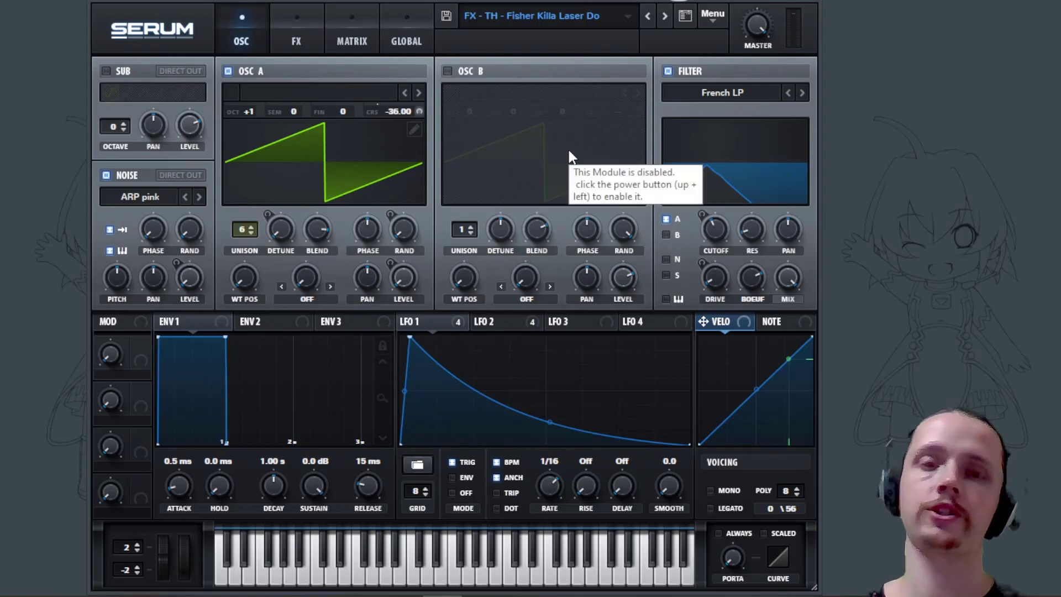
- Initialize the preset and set Osc A's coarse pitch to -36.00
{"action": "left_click", "coordinate": [714, 17]}
{"action": "left_click", "coordinate": [769, 96]}
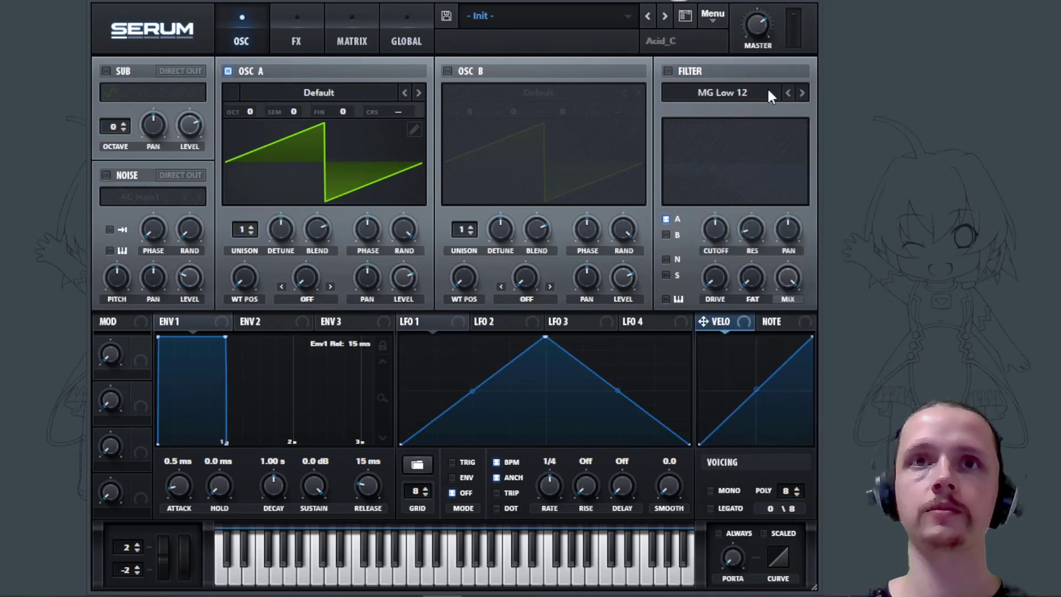
{"action": "mouse_move", "coordinate": [398, 111]}
{"action": "left_mouse_down"}
{"action": "mouse_move", "coordinate": [397, 185]}
{"action": "mouse_move", "coordinate": [414, 250]}
{"action": "left_mouse_up"}
{"action": "left_click_drag", "start_coordinate": [407, 115], "coordinate": [415, 107]}
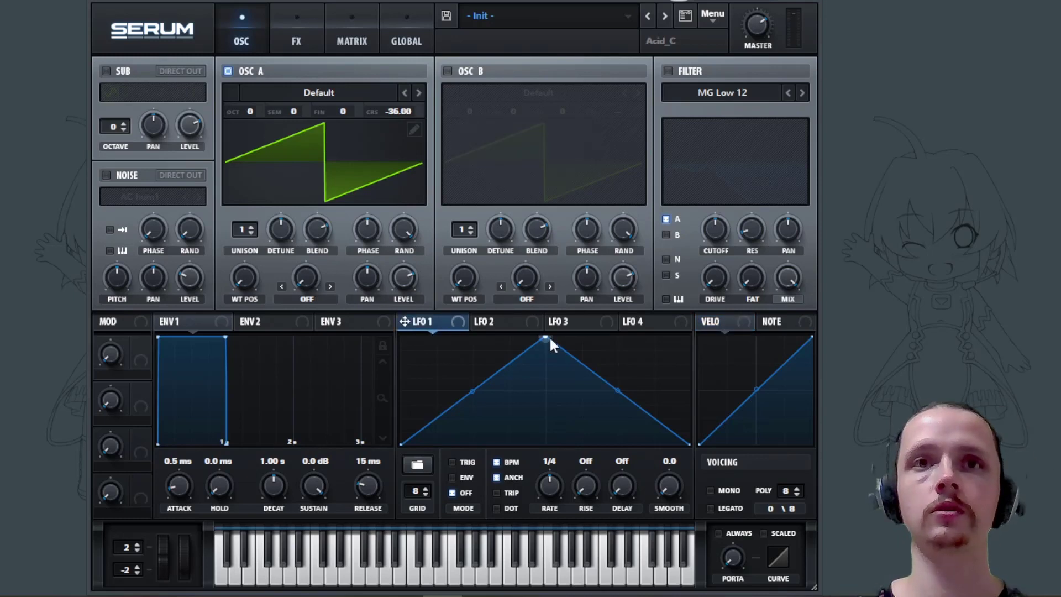
- Shape LFO 1 into a fast-attack concave decay at a 1/16 rate in Trig mode, and route it to Osc A's coarse pitch
{"action": "left_click_drag", "start_coordinate": [551, 339], "coordinate": [406, 322]}
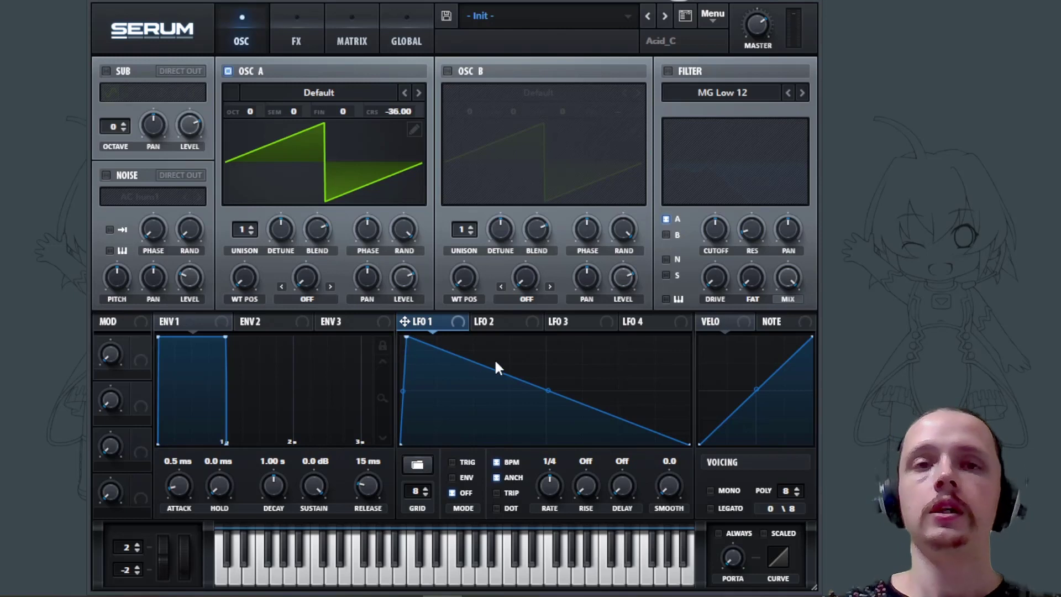
{"action": "left_click_drag", "start_coordinate": [545, 390], "coordinate": [541, 394]}
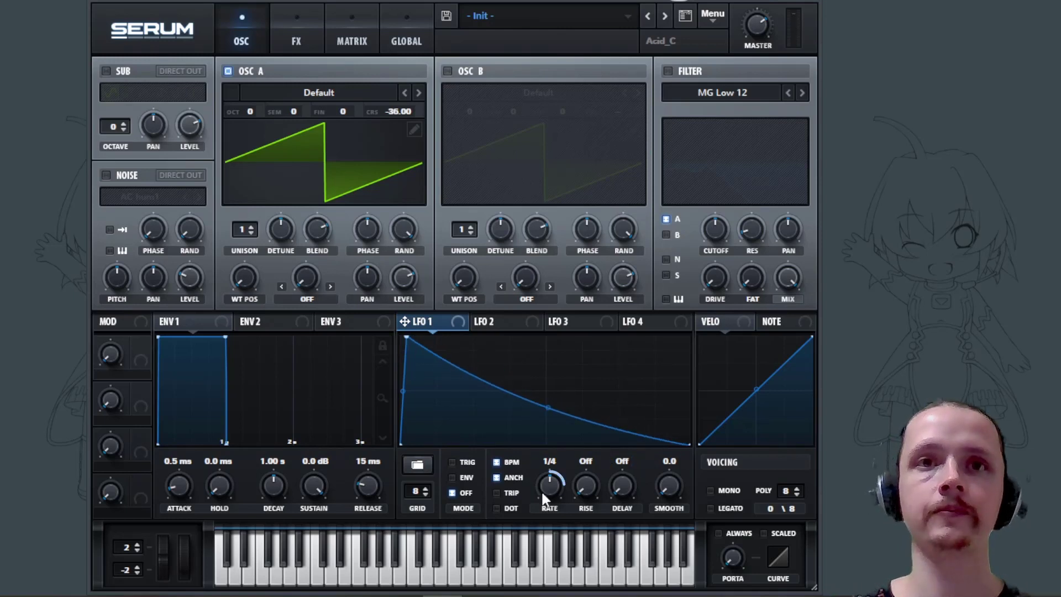
{"action": "left_click_drag", "start_coordinate": [542, 494], "coordinate": [562, 469]}
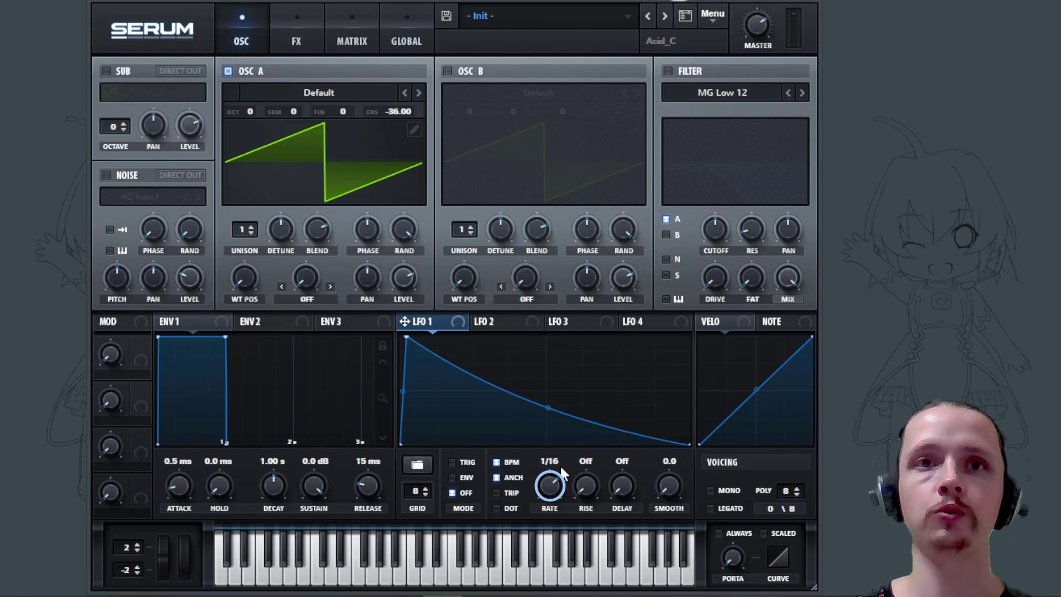
{"action": "left_click", "coordinate": [458, 462]}
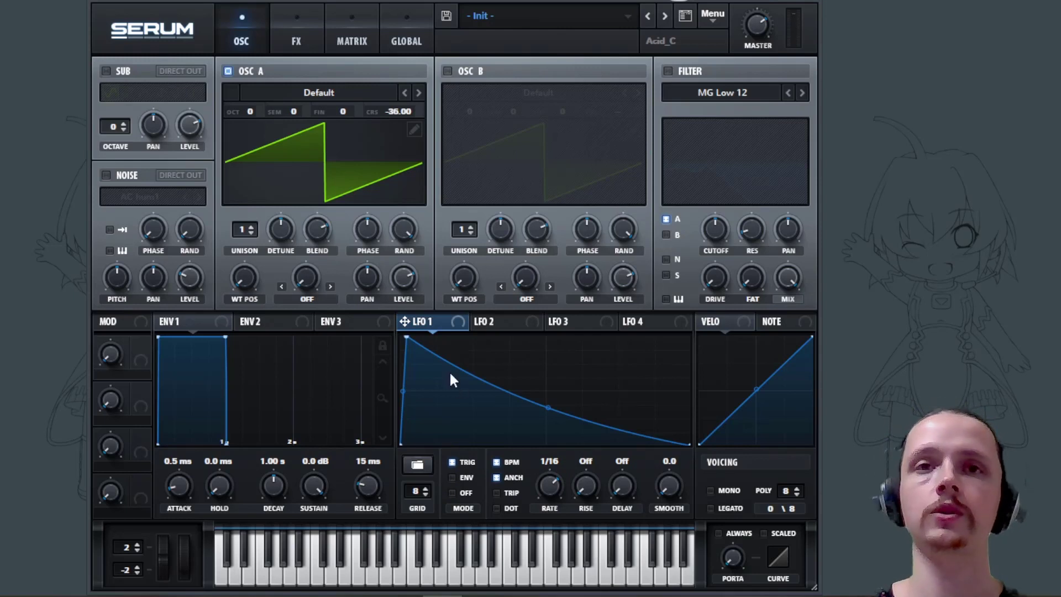
{"action": "left_click_drag", "start_coordinate": [443, 322], "coordinate": [419, 97]}
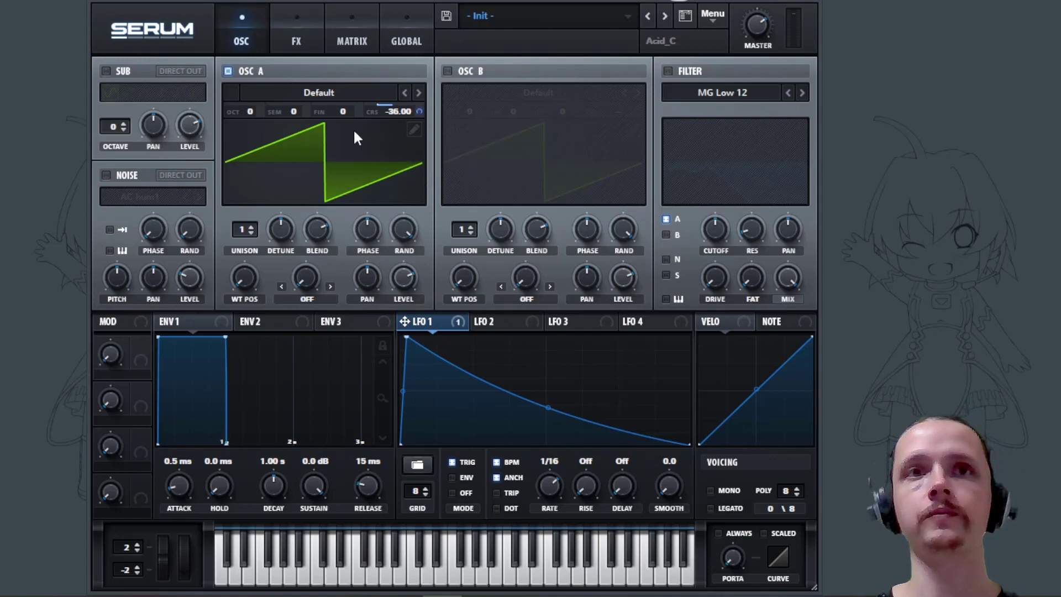
{"action": "key", "text": "space"}
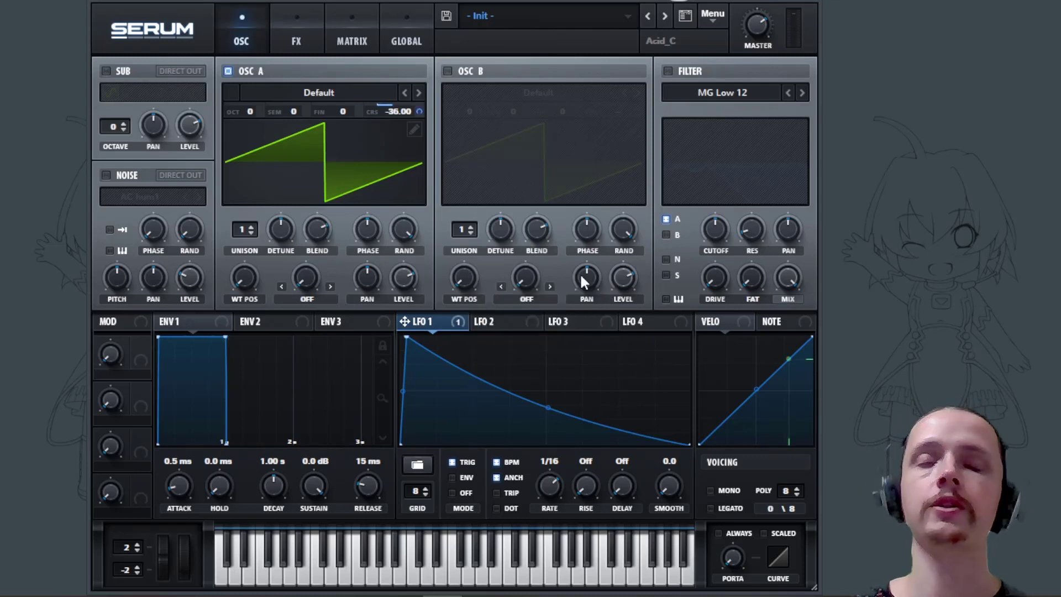
- Reshape LFO 2 into a convex curve that starts at full height and falls to zero
{"action": "left_click", "coordinate": [502, 325]}
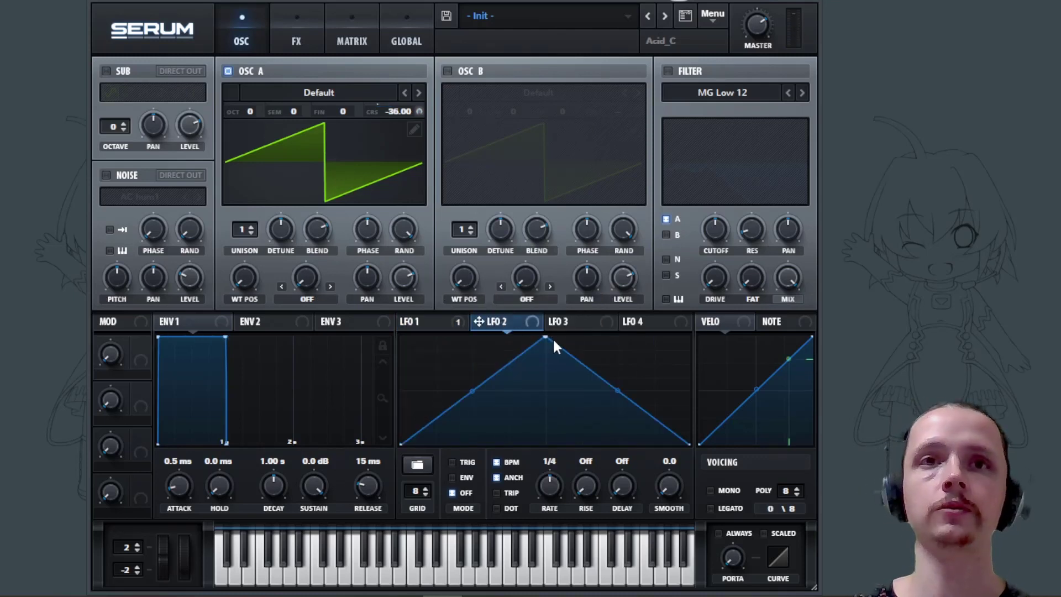
{"action": "left_click_drag", "start_coordinate": [545, 337], "coordinate": [377, 291]}
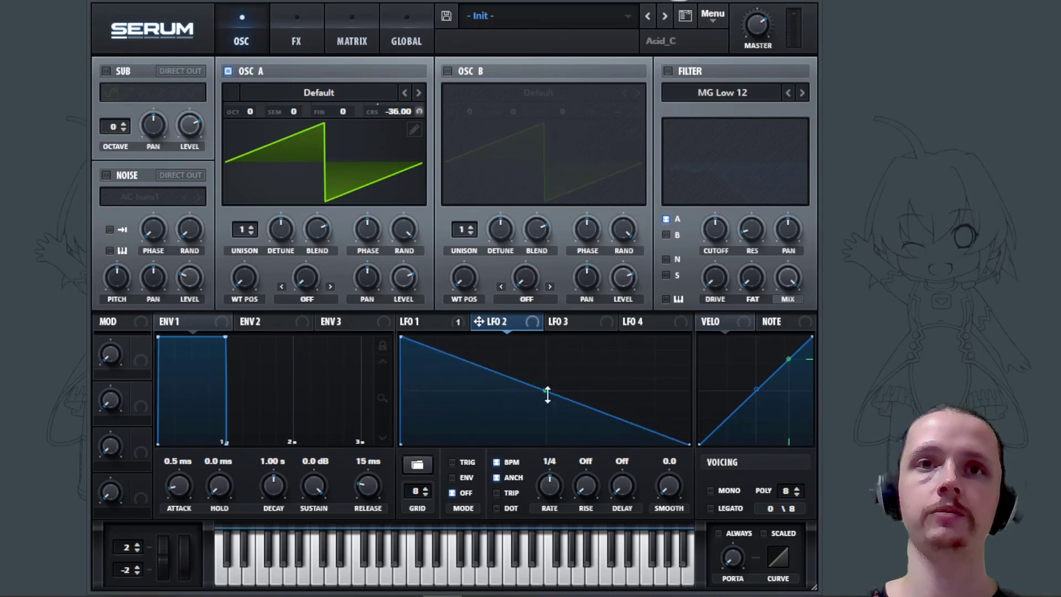
{"action": "left_click_drag", "start_coordinate": [546, 392], "coordinate": [549, 383]}
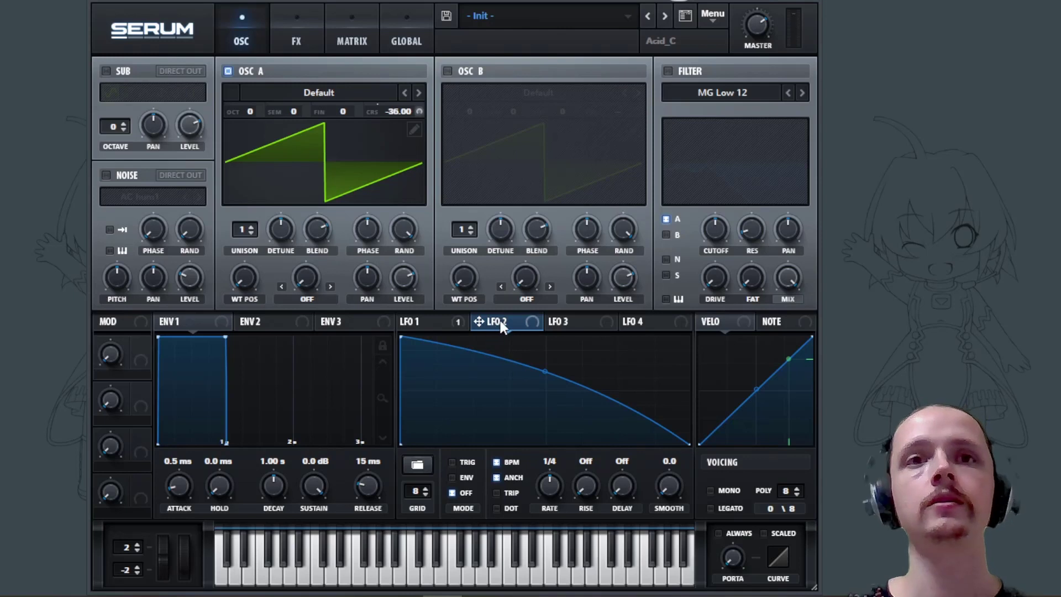
- Route LFO 2 to Osc A's coarse pitch and run it in Trig mode at a 4 bar rate
{"action": "left_click_drag", "start_coordinate": [500, 326], "coordinate": [425, 85]}
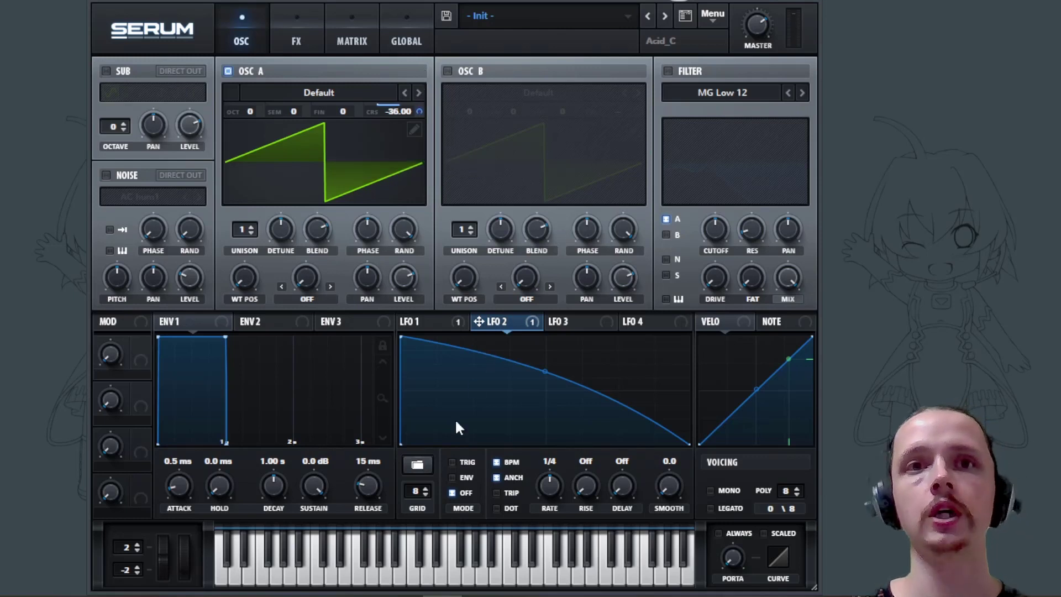
{"action": "left_click_drag", "start_coordinate": [550, 486], "coordinate": [549, 505]}
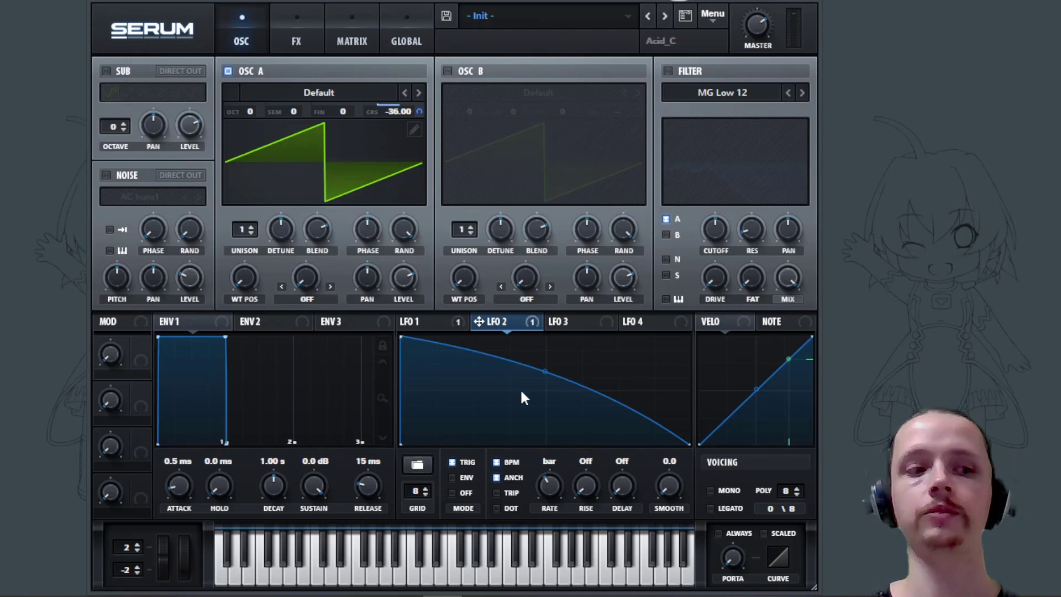
{"action": "key", "text": "z"}
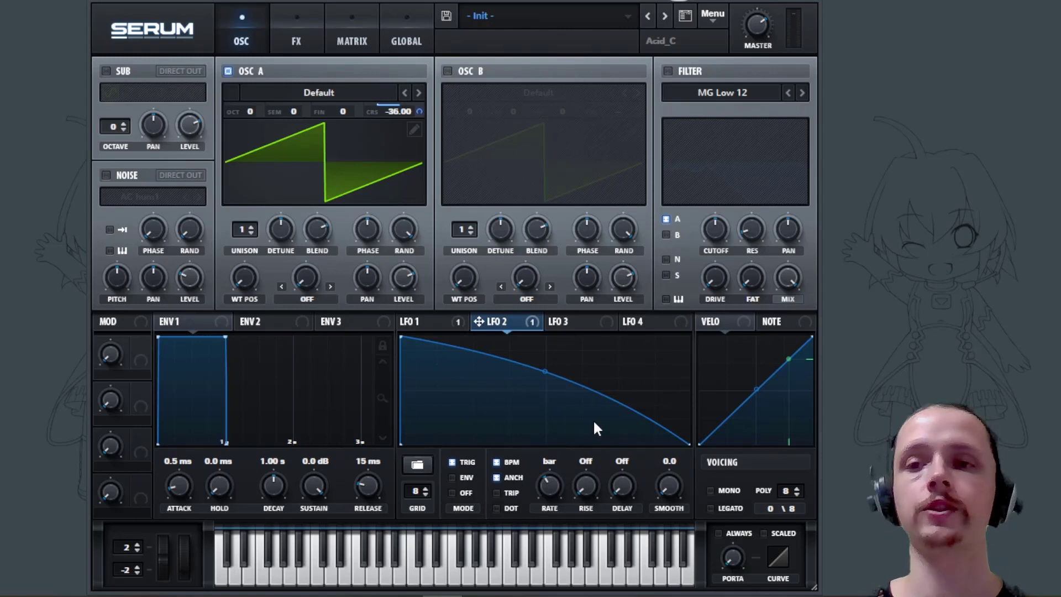
{"action": "left_click_drag", "start_coordinate": [552, 486], "coordinate": [567, 531]}
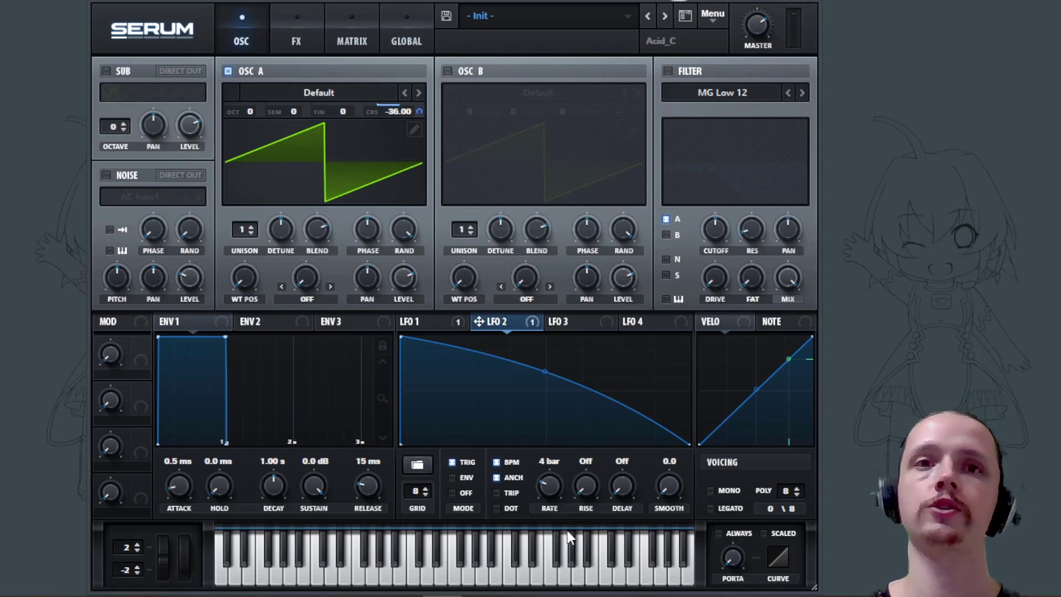
{"action": "key", "text": "z"}
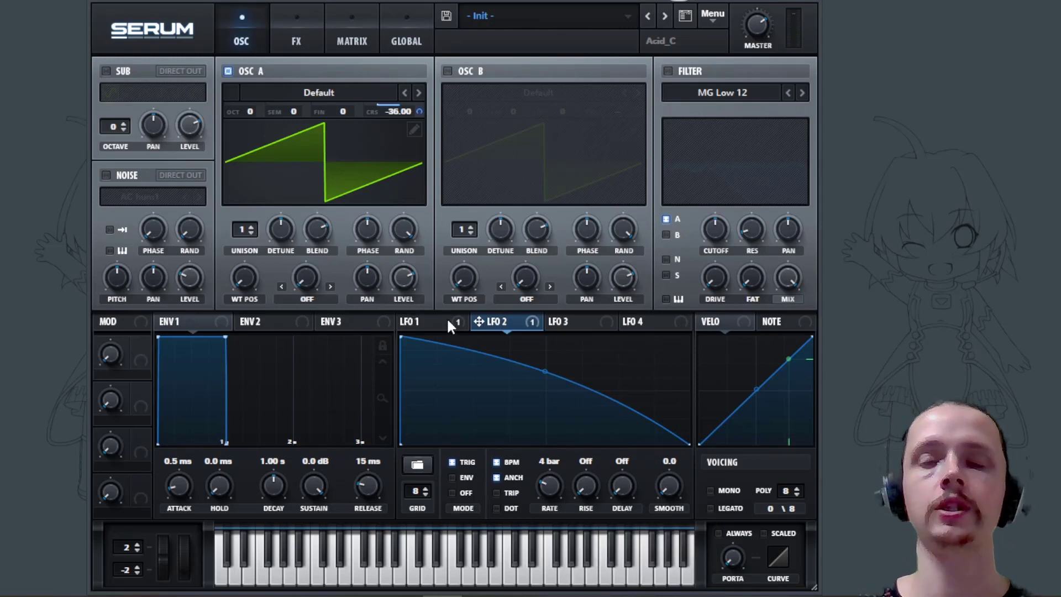
- Turn Osc A's level fully down, modulate it with LFO 1, and play back the sound
{"action": "mouse_move", "coordinate": [446, 323]}
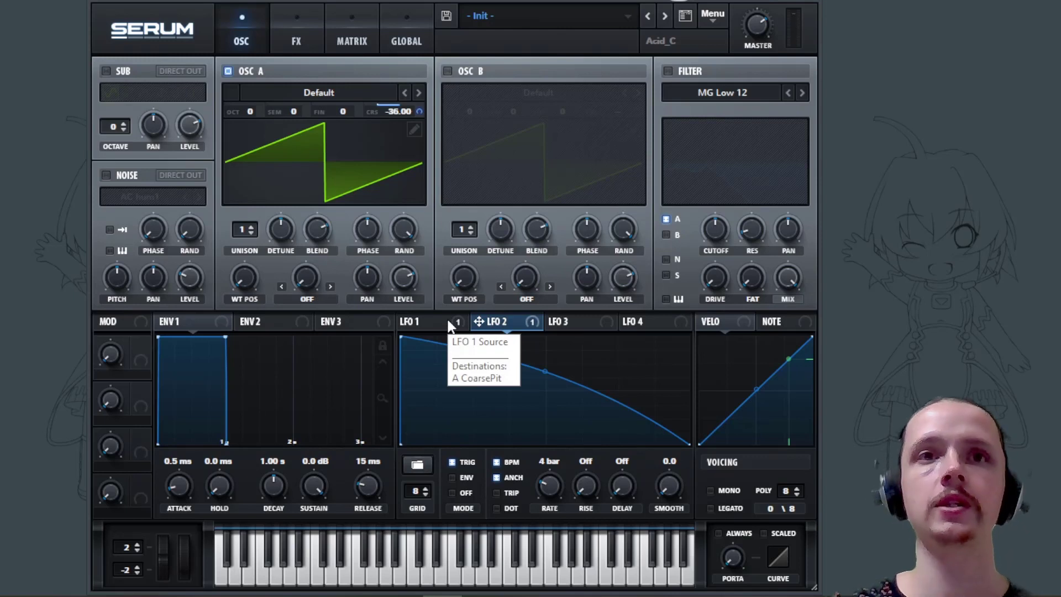
{"action": "left_click", "coordinate": [450, 326]}
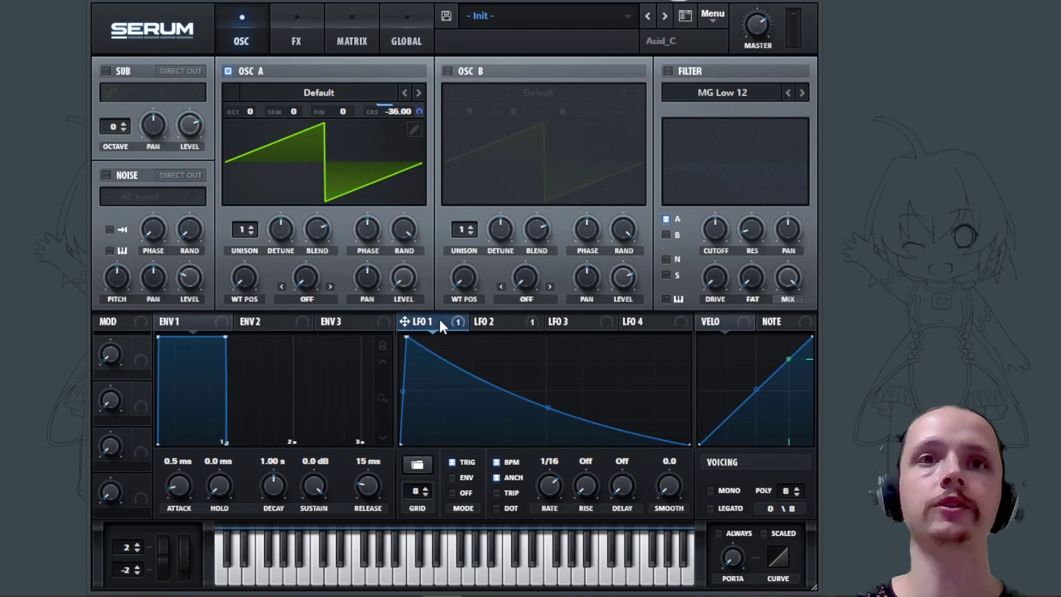
{"action": "mouse_move", "coordinate": [404, 283]}
{"action": "left_mouse_down"}
{"action": "mouse_move", "coordinate": [392, 268]}
{"action": "mouse_move", "coordinate": [389, 280]}
{"action": "left_mouse_up"}
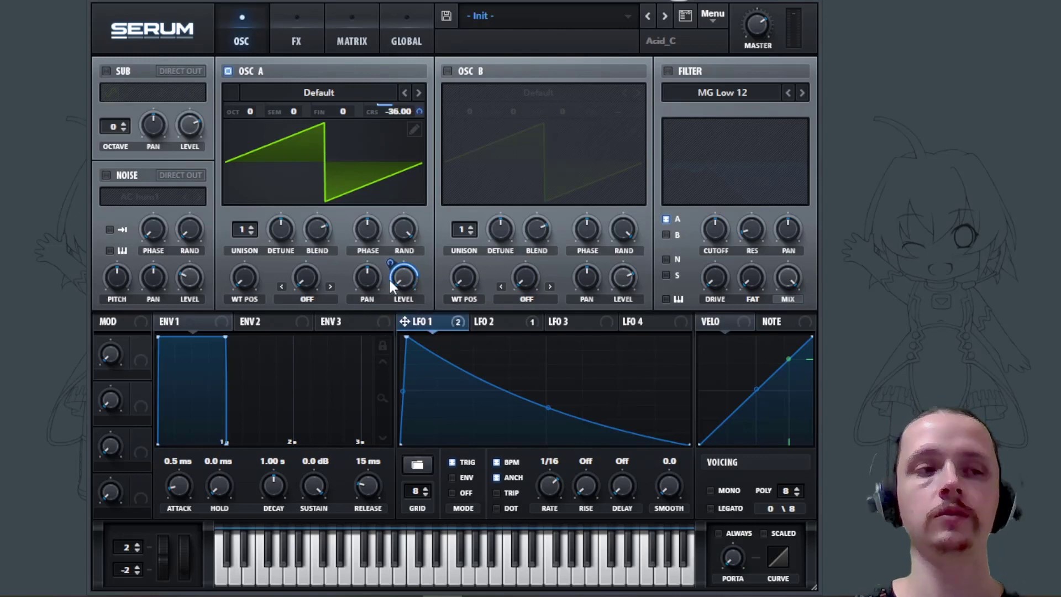
{"action": "key", "text": "space"}
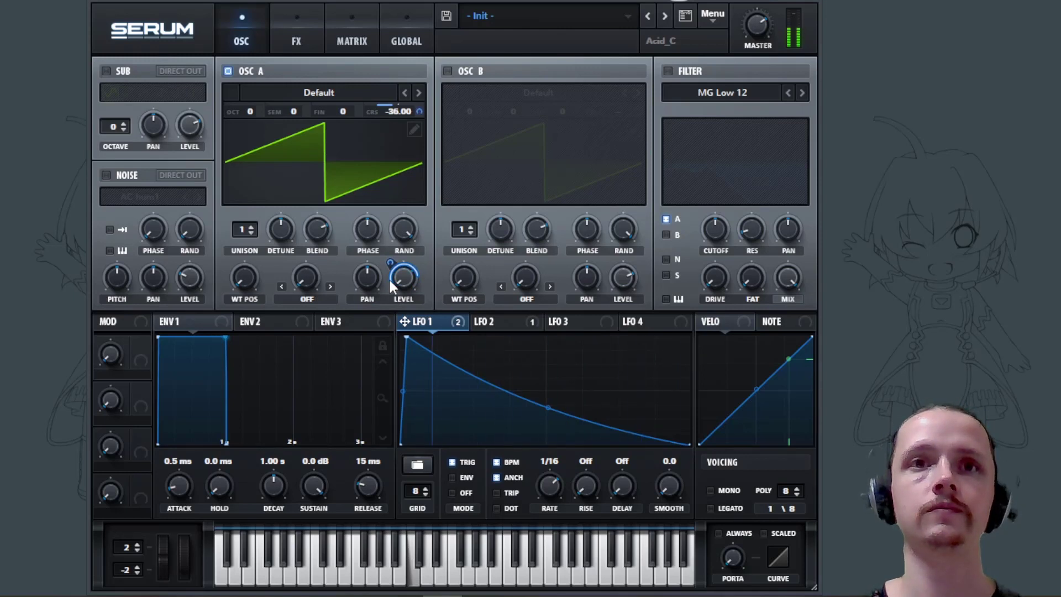
{"action": "key", "text": "space"}
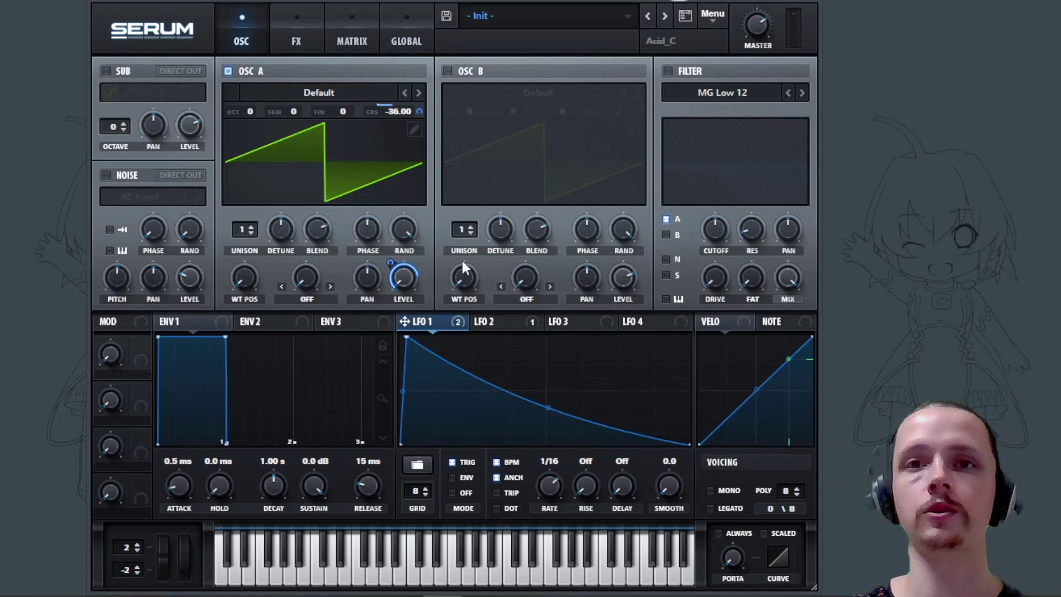
- Enable the filter and set its type to French LP from the Misc category
{"action": "left_click", "coordinate": [668, 70]}
{"action": "left_click", "coordinate": [714, 91]}
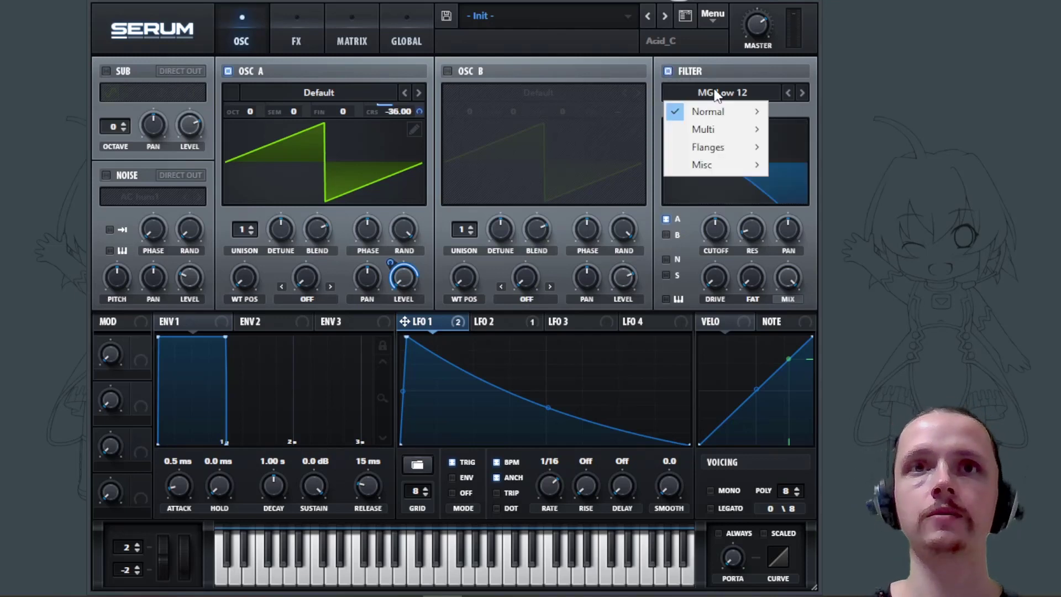
{"action": "left_click", "coordinate": [666, 202]}
{"action": "left_click", "coordinate": [719, 92]}
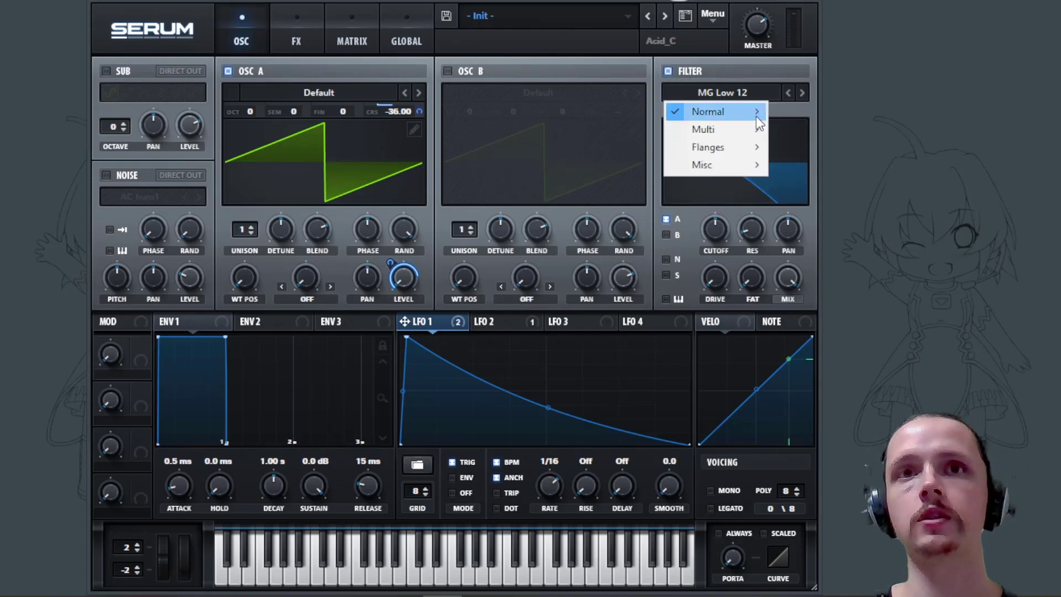
{"action": "mouse_move", "coordinate": [758, 117]}
{"action": "mouse_move", "coordinate": [744, 164]}
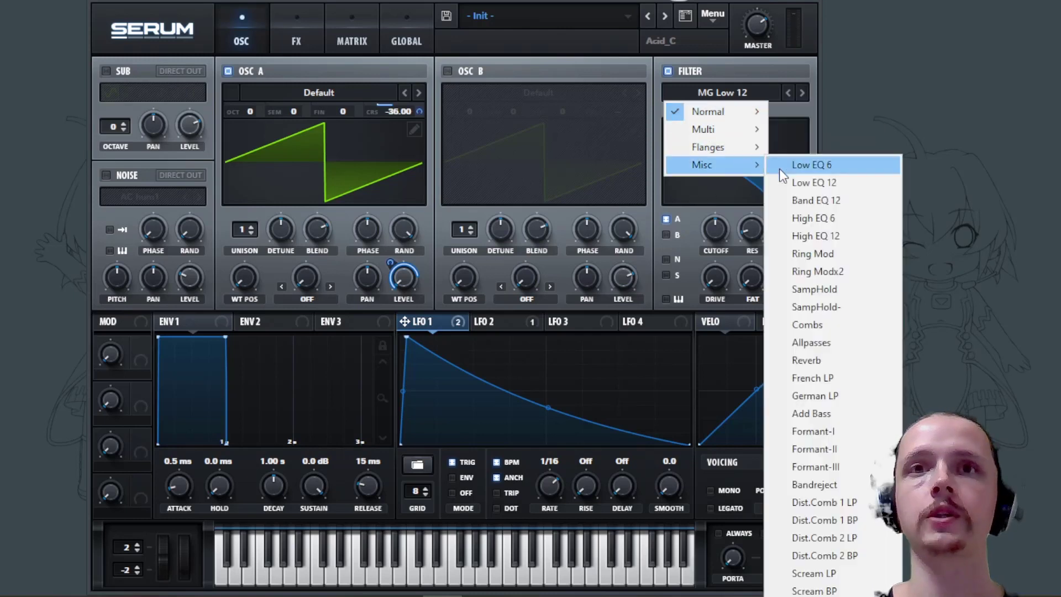
{"action": "left_click", "coordinate": [828, 376]}
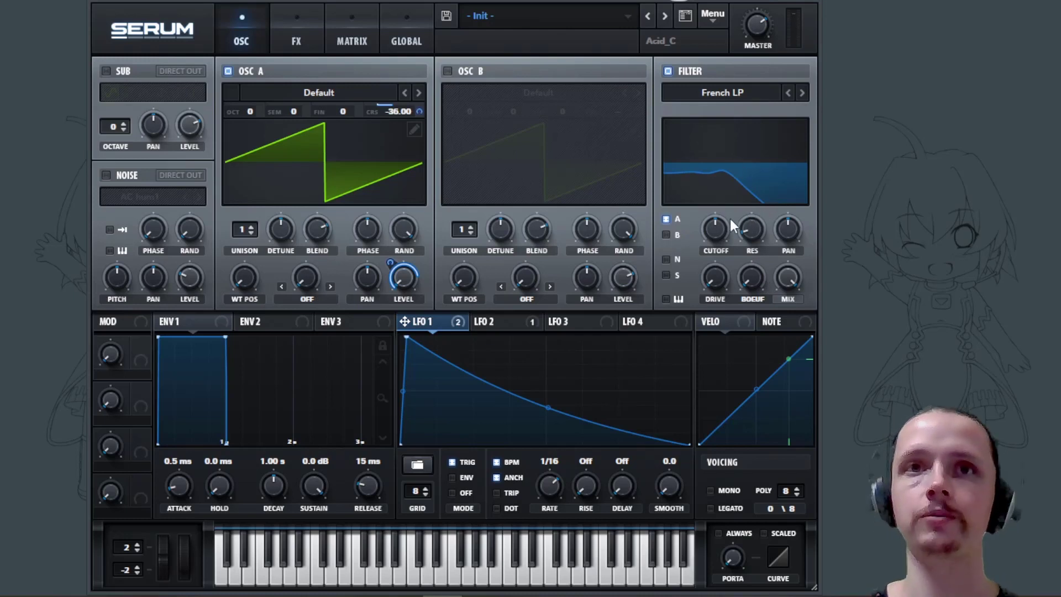
- Lower the filter cutoff slightly and modulate it upward with LFO 1
{"action": "left_click_drag", "start_coordinate": [723, 228], "coordinate": [722, 241]}
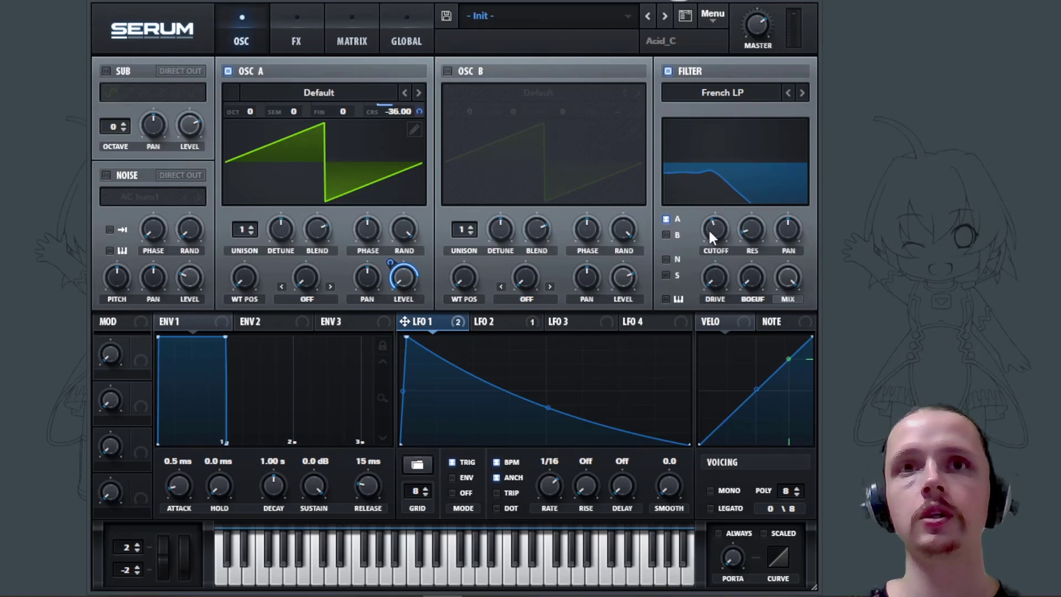
{"action": "left_click_drag", "start_coordinate": [405, 322], "coordinate": [713, 224]}
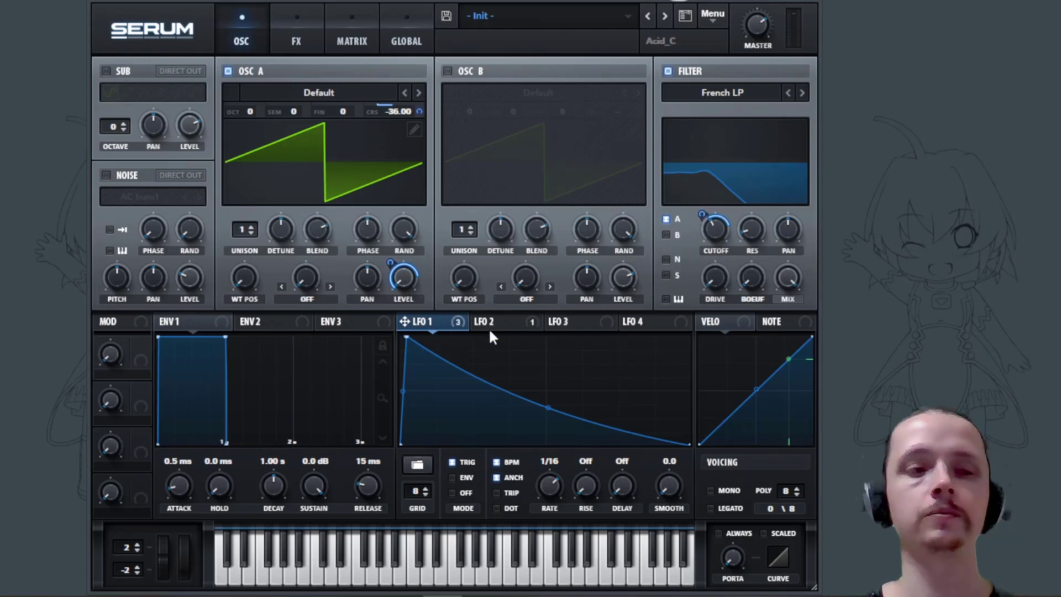
{"action": "mouse_move", "coordinate": [702, 209]}
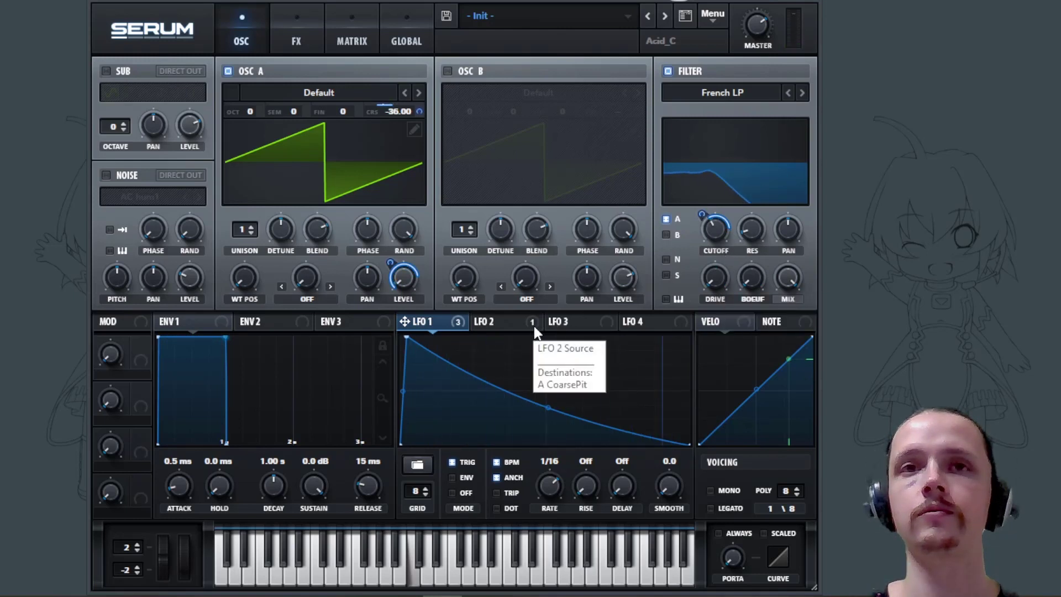
- Raise the filter's Boeuf amount, and set its drive to 5% with modulation from LFO 2
{"action": "left_click_drag", "start_coordinate": [757, 288], "coordinate": [796, 190]}
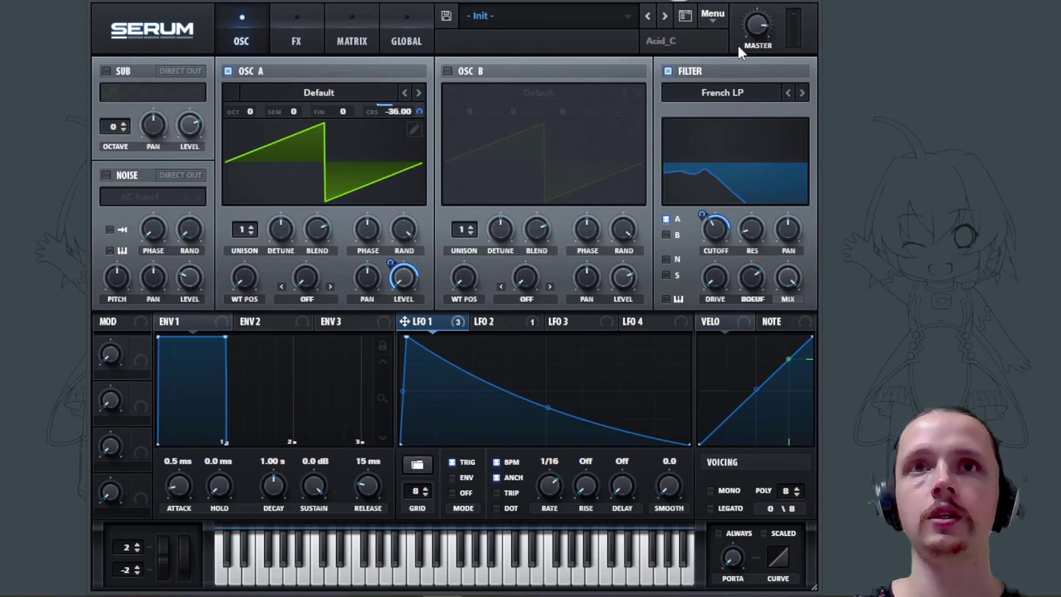
{"action": "left_click", "coordinate": [487, 321]}
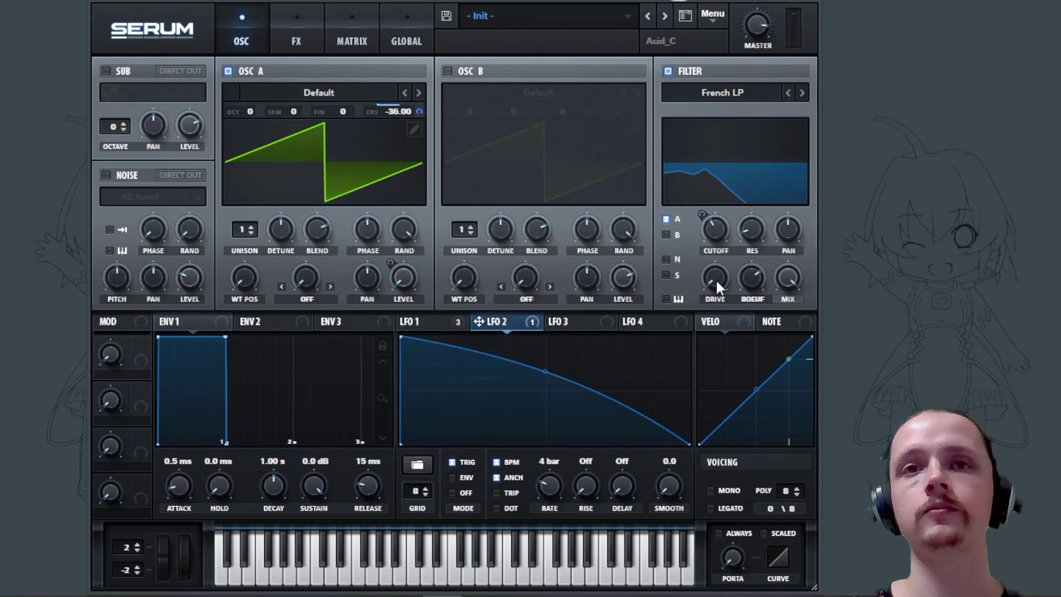
{"action": "left_click_drag", "start_coordinate": [717, 282], "coordinate": [716, 270]}
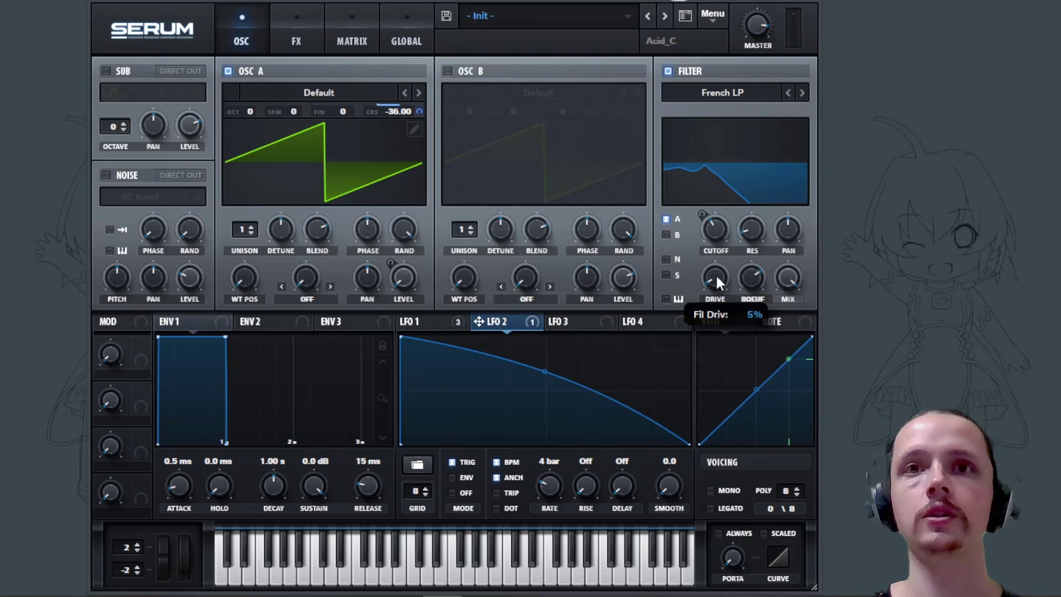
{"action": "left_click_drag", "start_coordinate": [492, 325], "coordinate": [692, 347]}
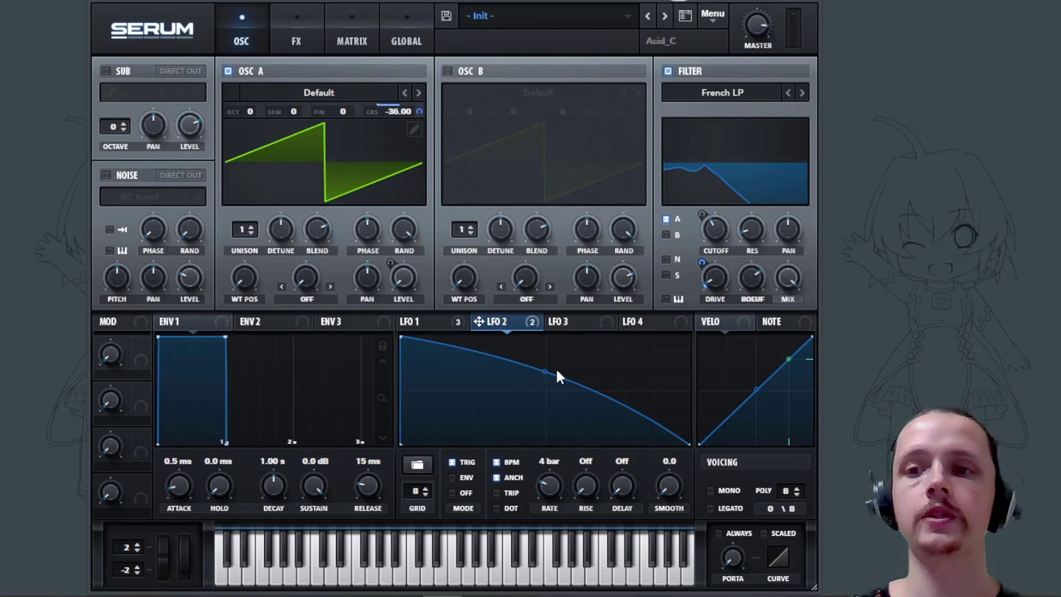
- Set Osc A to 6 unison voices with detune turned down and modulated by LFO 2, and play back the sound
{"action": "left_click_drag", "start_coordinate": [287, 221], "coordinate": [259, 178]}
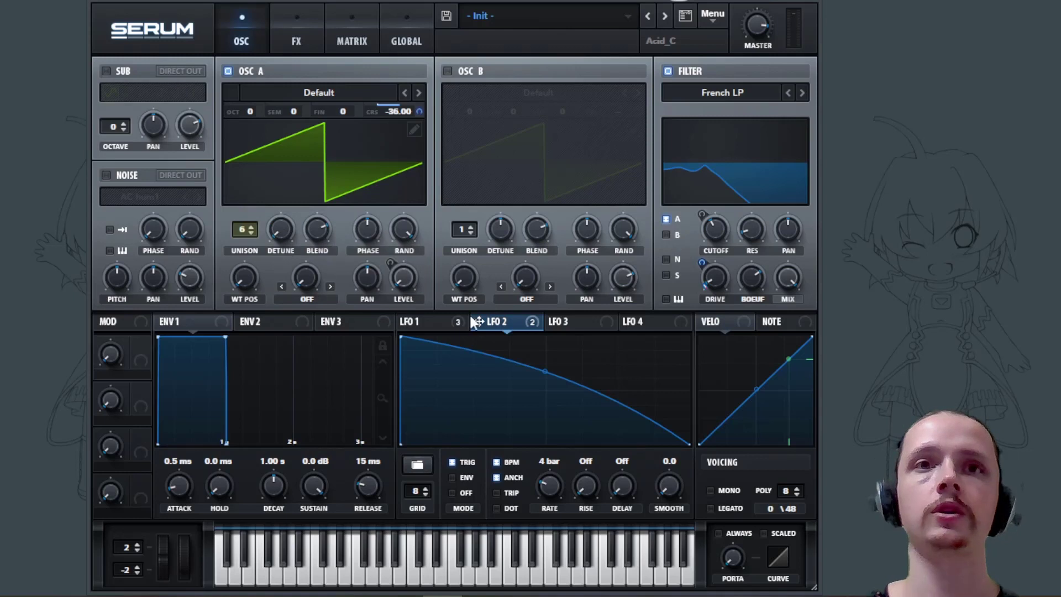
{"action": "left_click_drag", "start_coordinate": [503, 326], "coordinate": [265, 275]}
{"action": "key", "text": "space"}
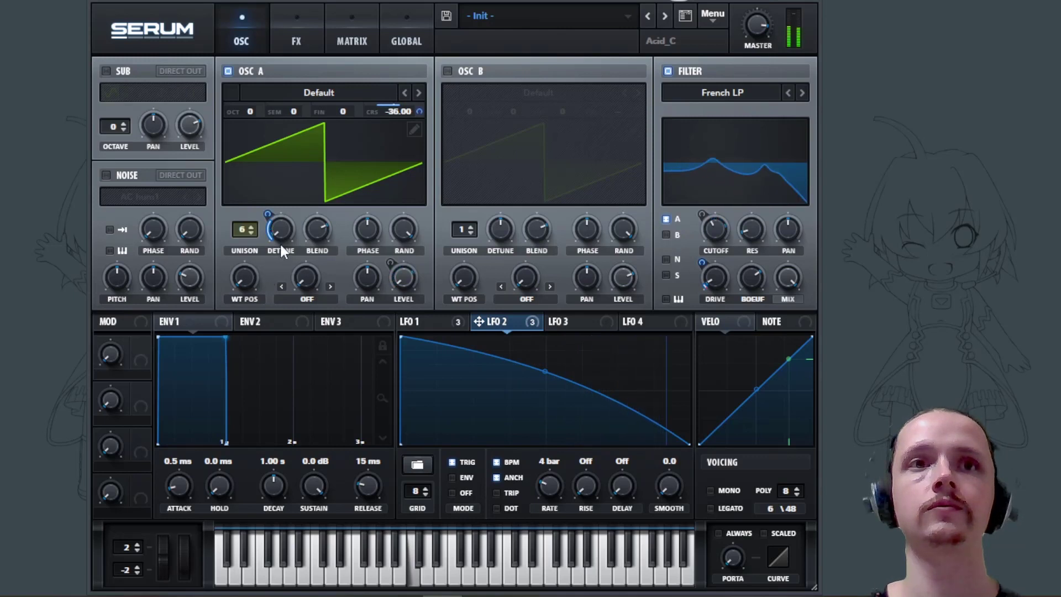
{"action": "key", "text": "space"}
{"action": "mouse_move", "coordinate": [280, 240]}
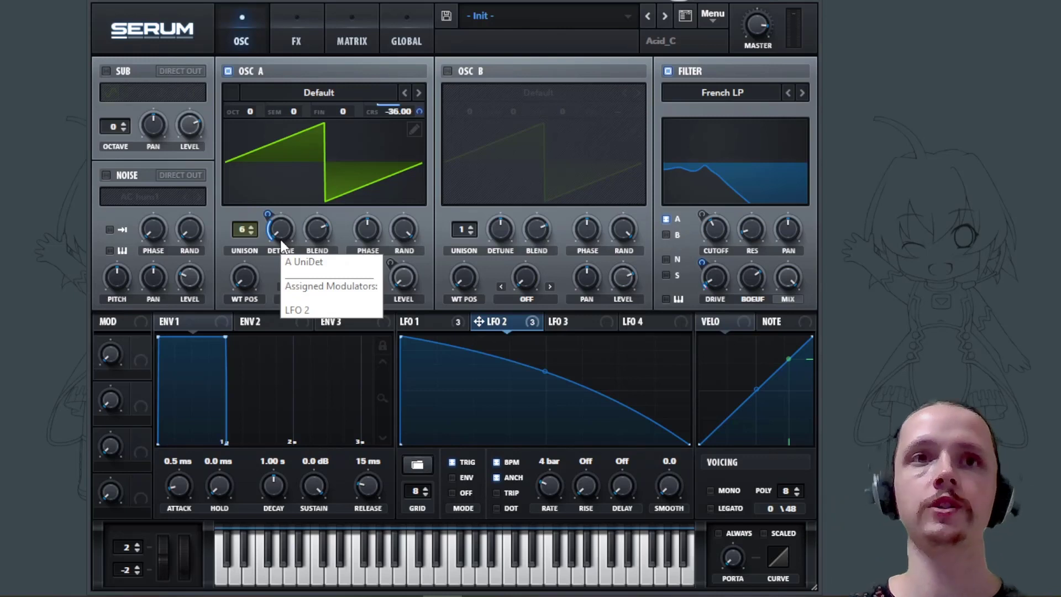
- Turn down Osc A's random phase and modulate it upward with LFO 2
{"action": "mouse_move", "coordinate": [410, 236]}
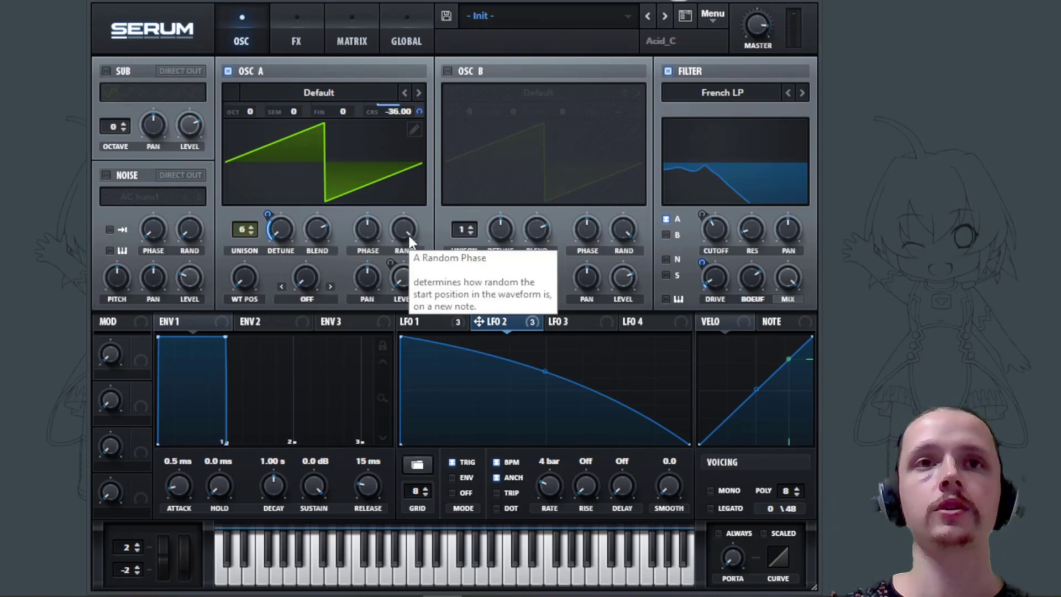
{"action": "left_click_drag", "start_coordinate": [410, 236], "coordinate": [416, 280]}
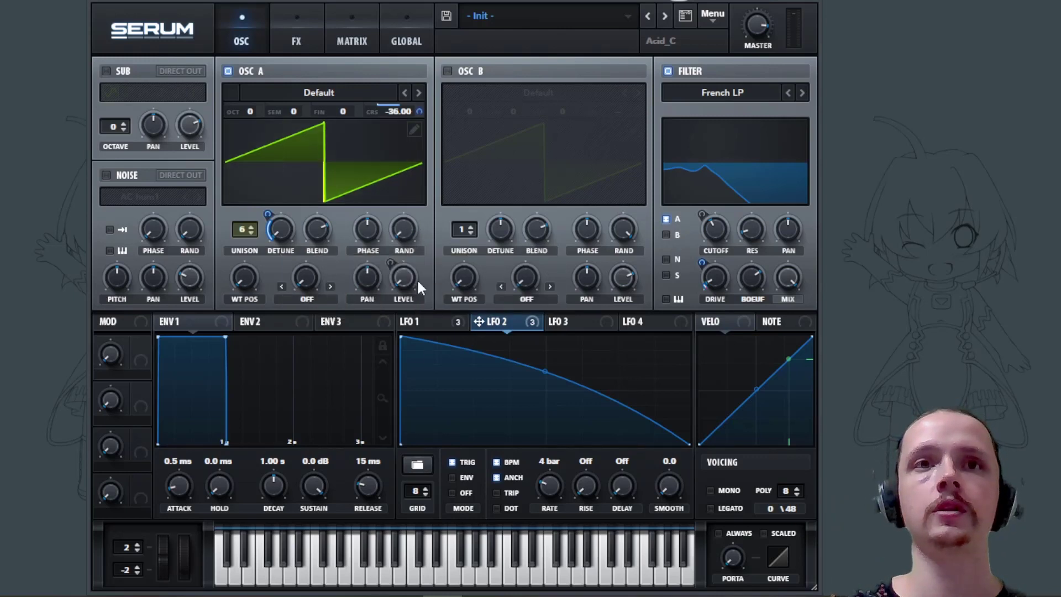
{"action": "left_click_drag", "start_coordinate": [516, 316], "coordinate": [401, 220]}
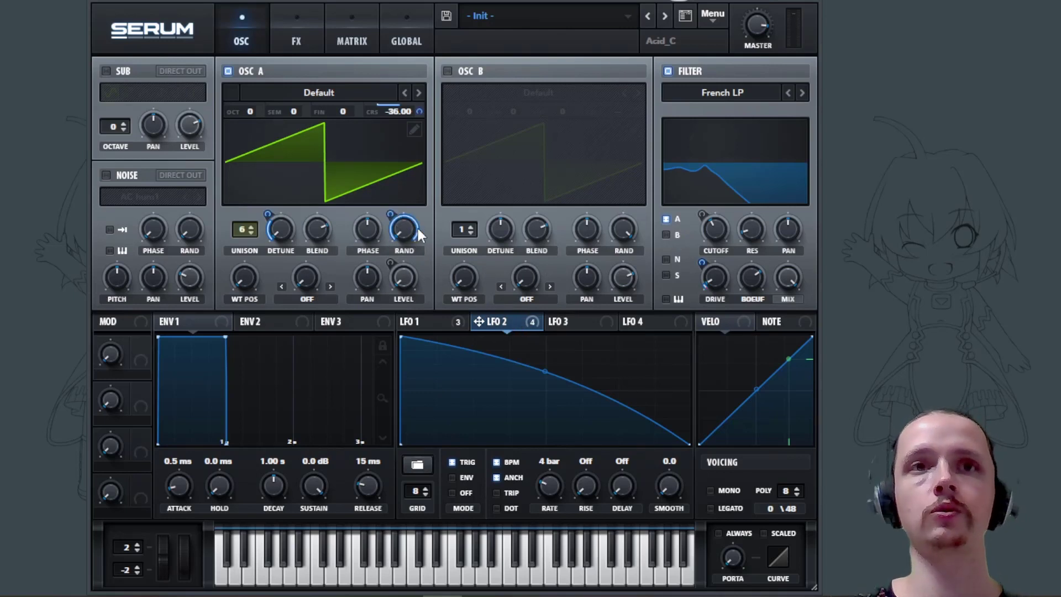
{"action": "mouse_move", "coordinate": [418, 234]}
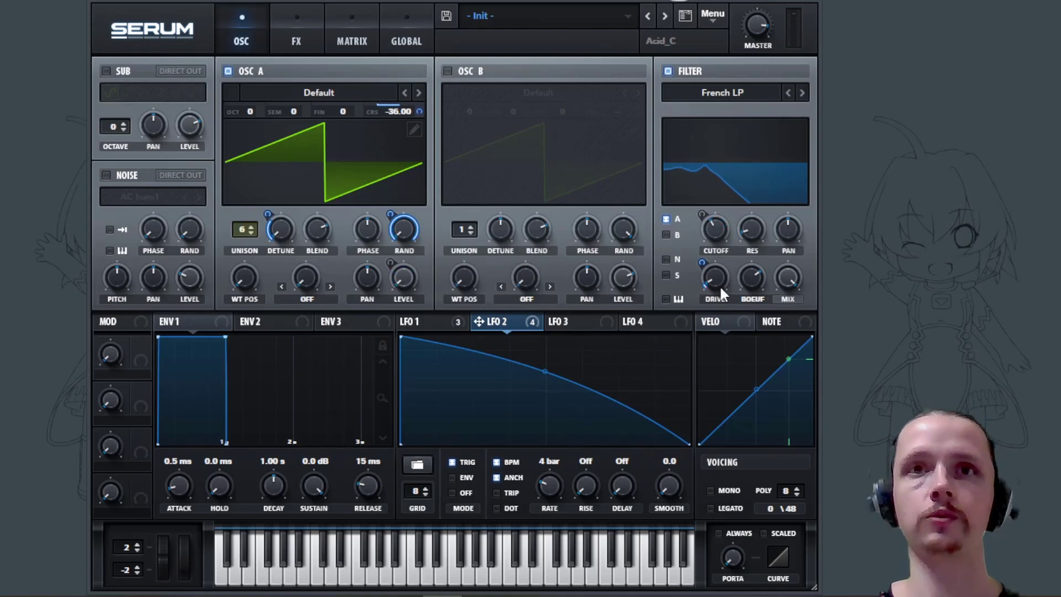
- Enable the noise oscillator and load the ARP white sample from the Analog category
{"action": "left_click", "coordinate": [106, 175]}
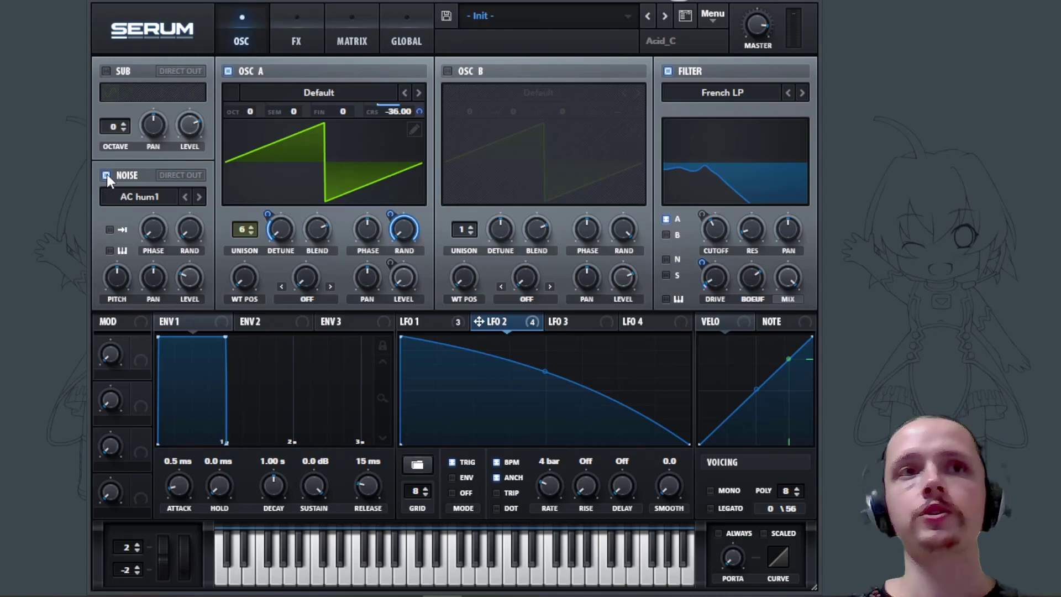
{"action": "left_click", "coordinate": [144, 198]}
{"action": "mouse_move", "coordinate": [174, 217]}
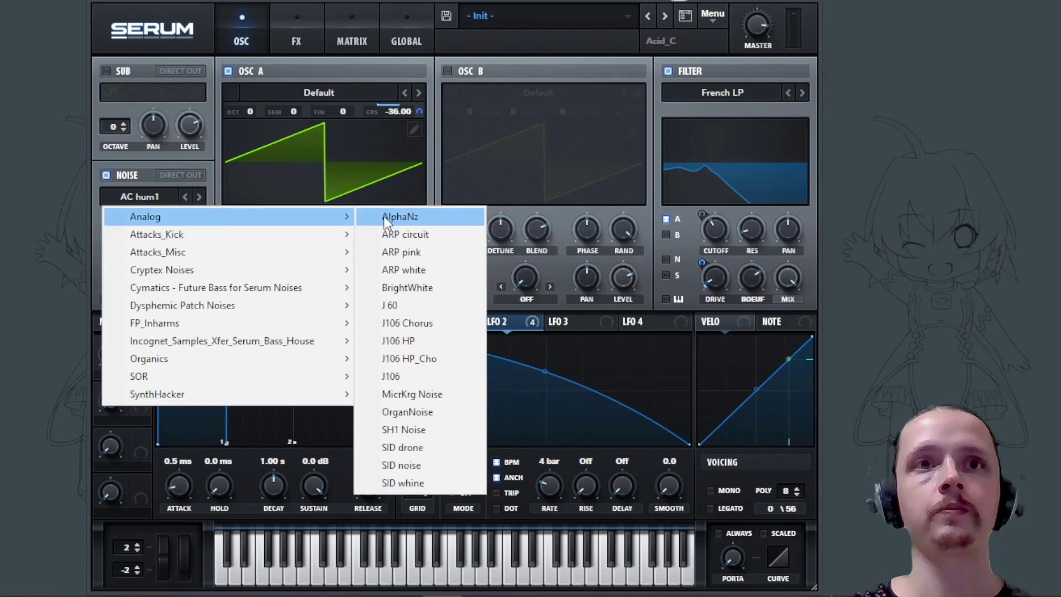
{"action": "left_click", "coordinate": [414, 276]}
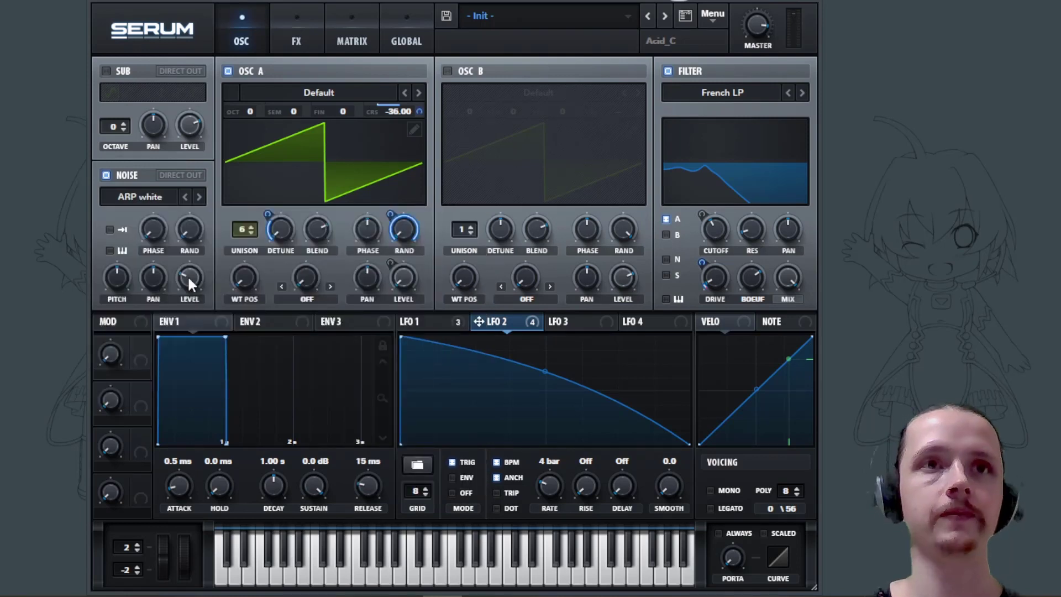
- Turn down the noise level with modulation from LFO 1, and enable the noise oscillator's one-shot and key tracking options
{"action": "left_click", "coordinate": [425, 322]}
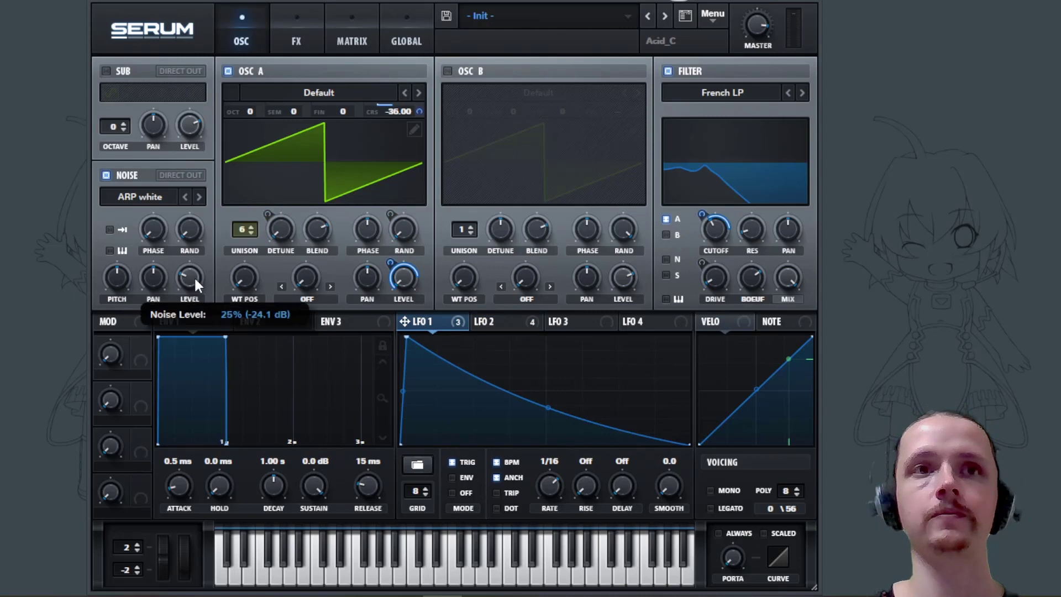
{"action": "left_click_drag", "start_coordinate": [183, 275], "coordinate": [194, 361]}
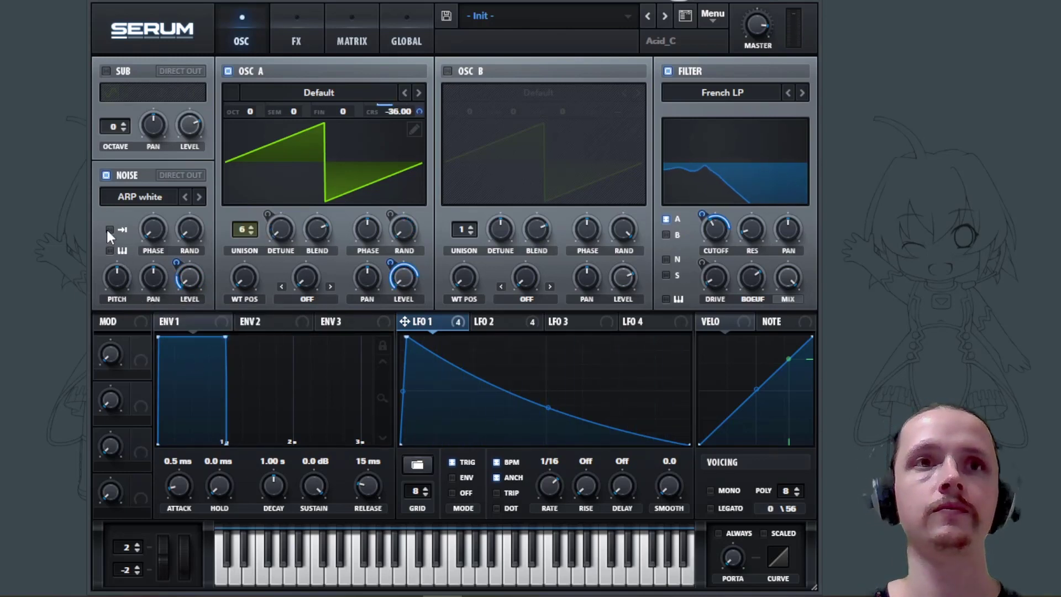
{"action": "left_click", "coordinate": [110, 250]}
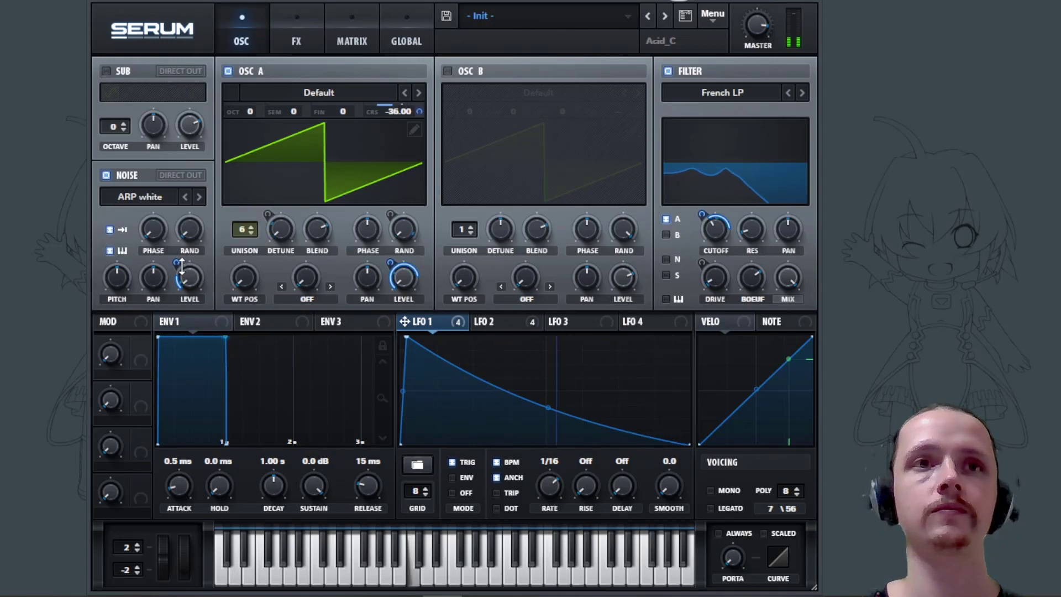
{"action": "left_click_drag", "start_coordinate": [180, 270], "coordinate": [183, 275]}
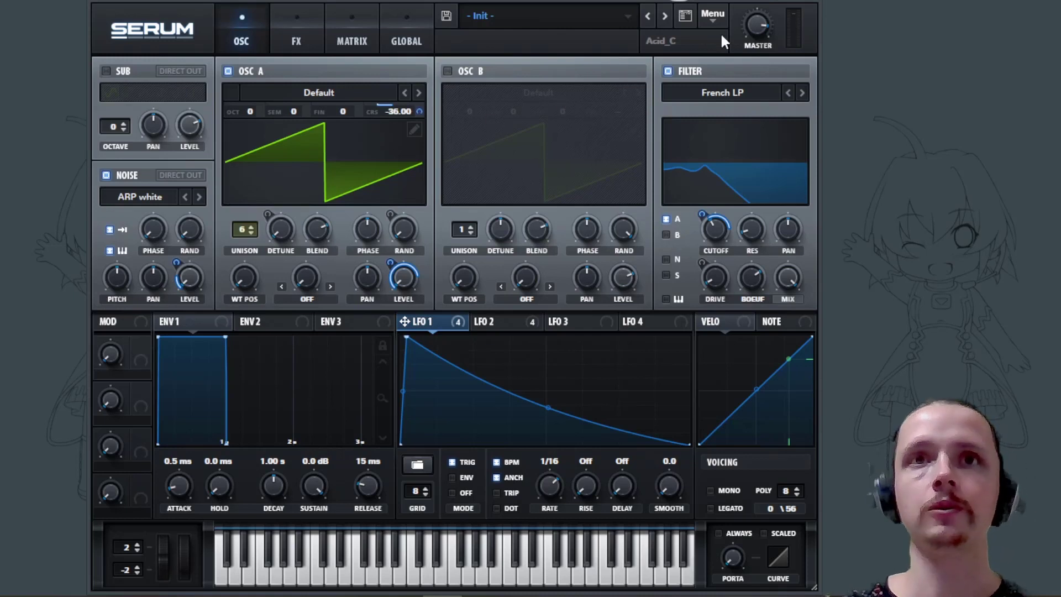
- Add Tube distortion and a multiband compressor to the effects, and raise the compressor gain slightly
{"action": "left_click", "coordinate": [299, 41]}
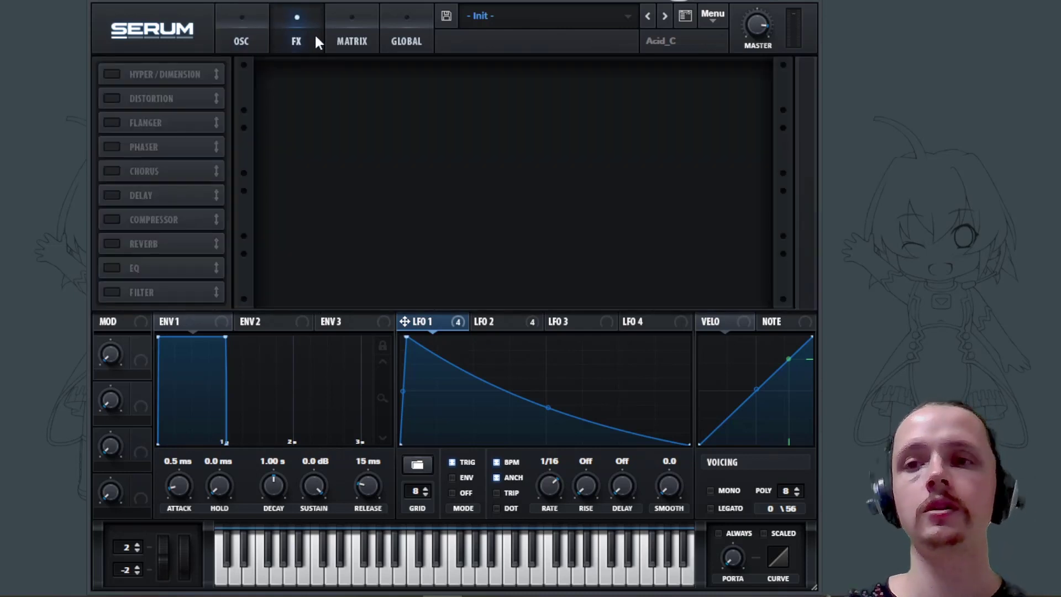
{"action": "left_click", "coordinate": [113, 99]}
{"action": "left_click", "coordinate": [112, 220]}
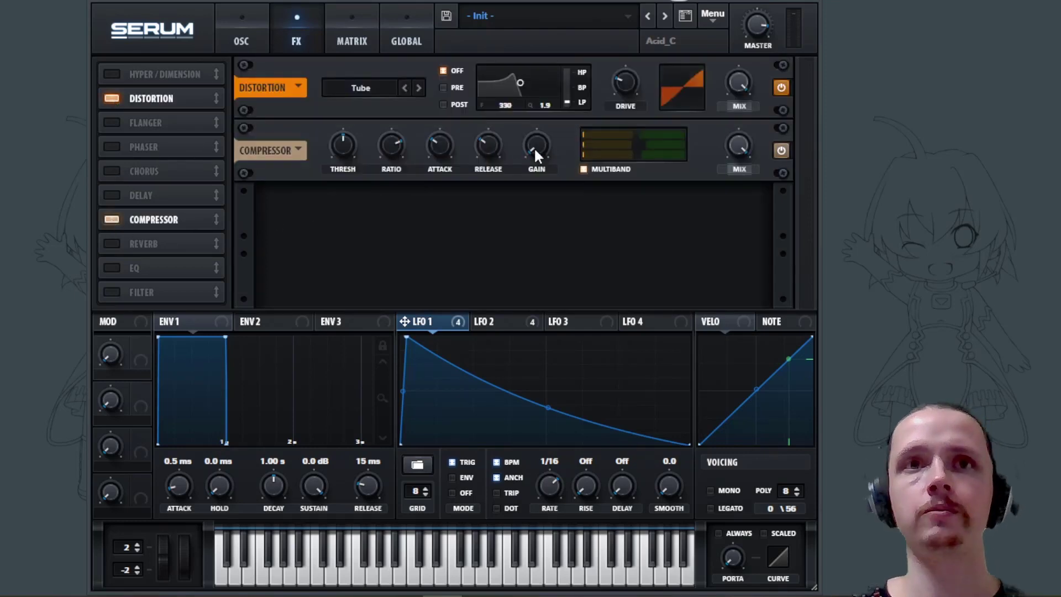
{"action": "left_click_drag", "start_coordinate": [535, 149], "coordinate": [540, 142]}
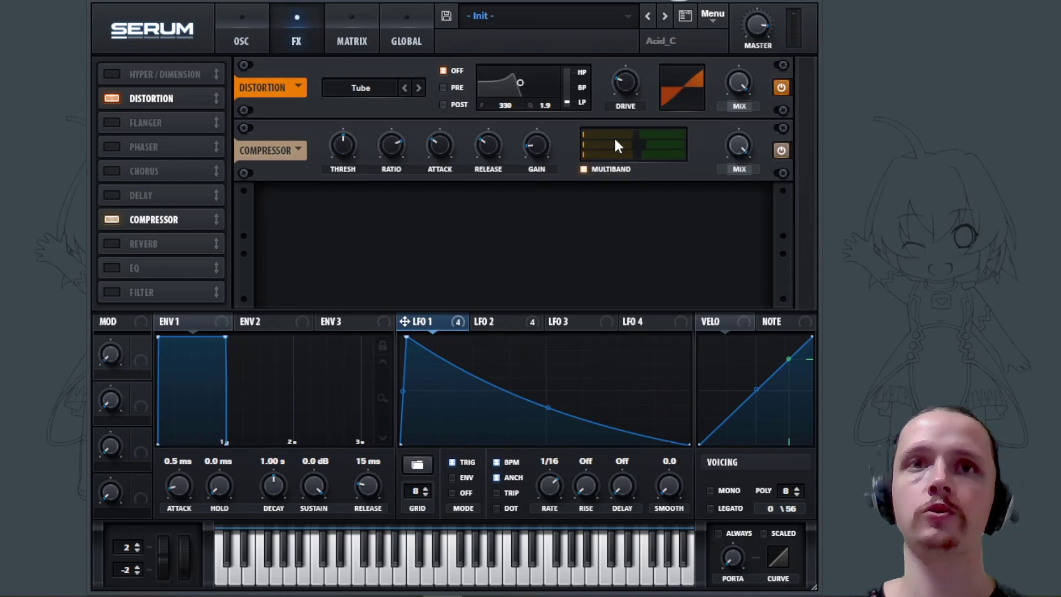
{"action": "left_click", "coordinate": [541, 149]}
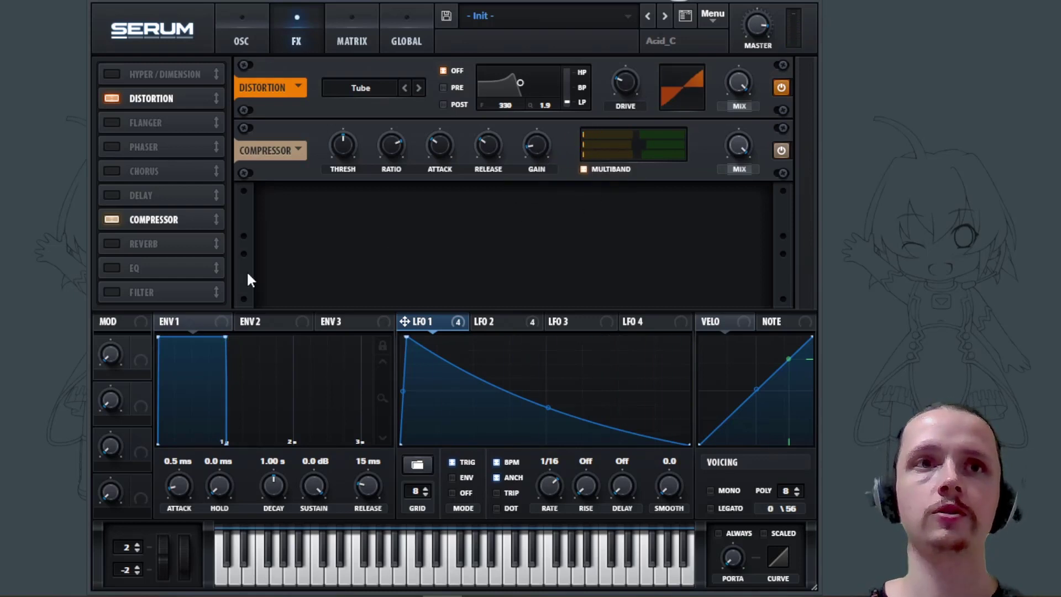
- Add a filter effect and set its type to High 18 from the Normal category
{"action": "left_click", "coordinate": [112, 292]}
{"action": "left_click", "coordinate": [350, 217]}
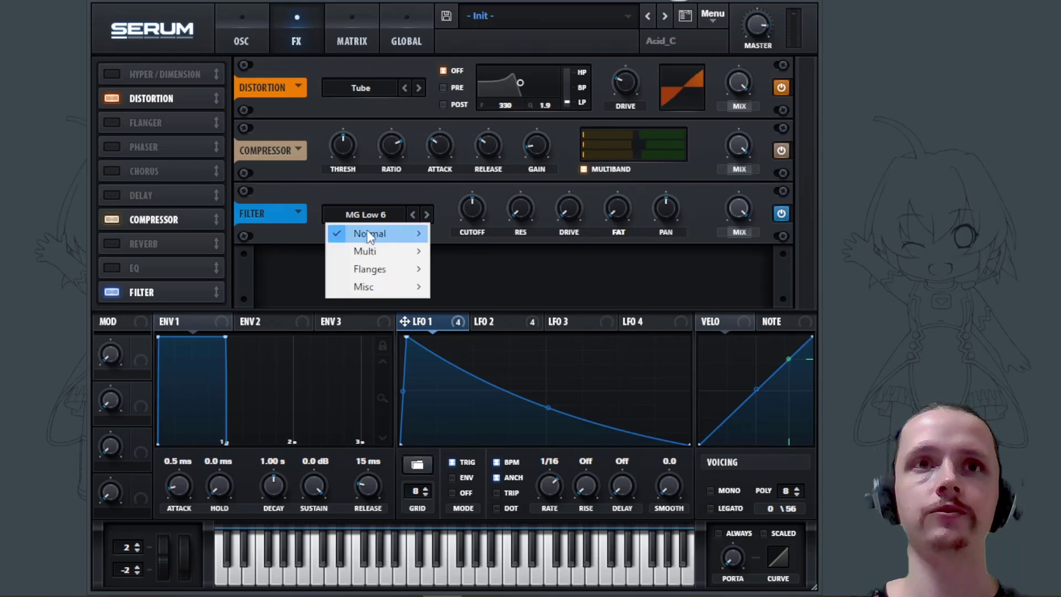
{"action": "mouse_move", "coordinate": [406, 235]}
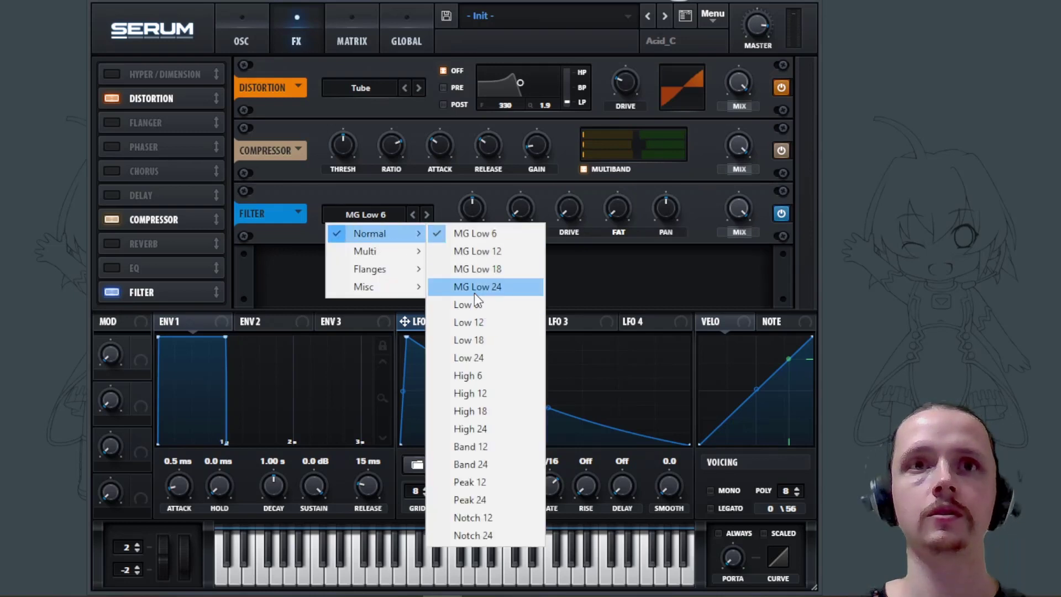
{"action": "left_click", "coordinate": [474, 412]}
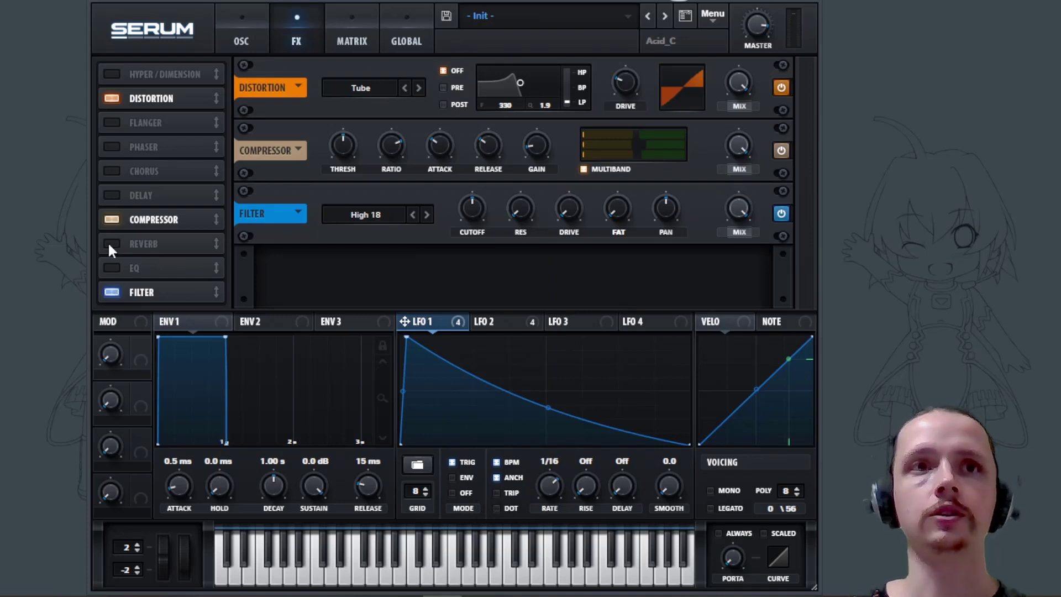
- Add a ping-pong delay with both the left and right times set to 1/8
{"action": "left_click", "coordinate": [113, 195]}
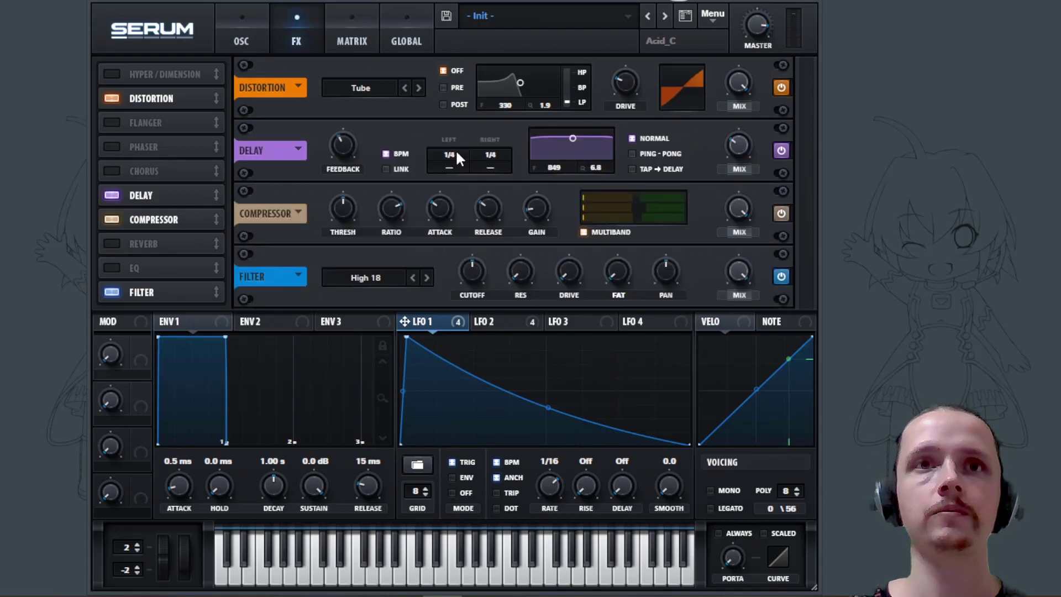
{"action": "left_click_drag", "start_coordinate": [456, 155], "coordinate": [482, 158]}
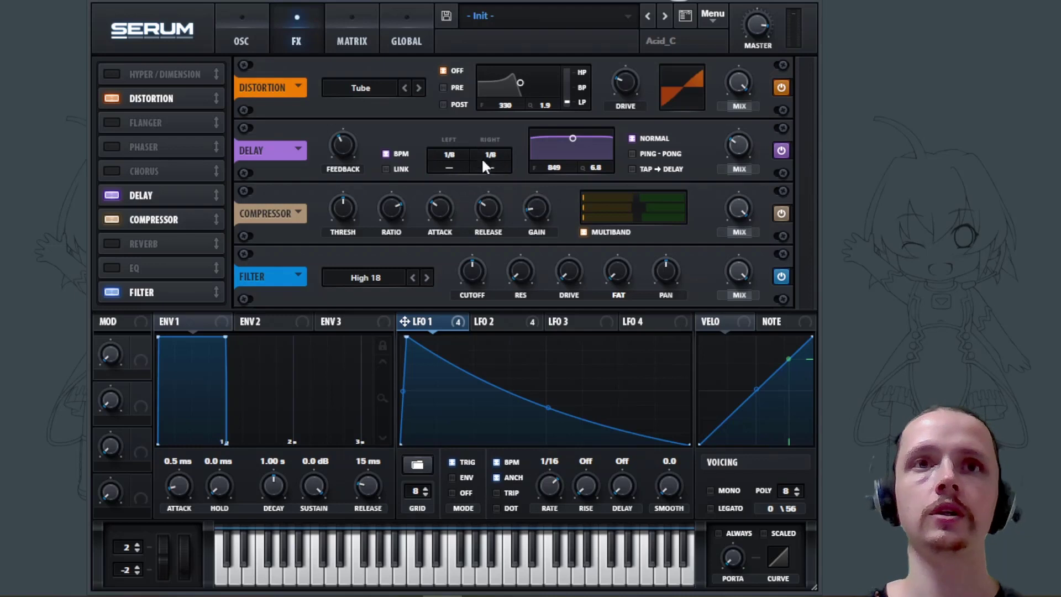
{"action": "left_click", "coordinate": [662, 156]}
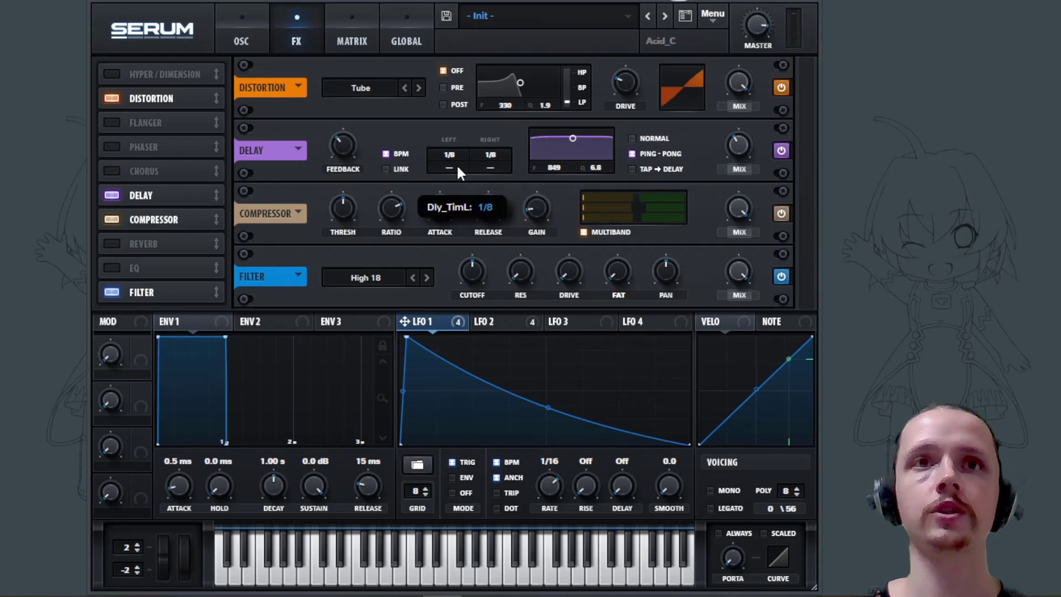
{"action": "scroll", "coordinate": [456, 172], "scroll_direction": "down", "scroll_amount": 1}
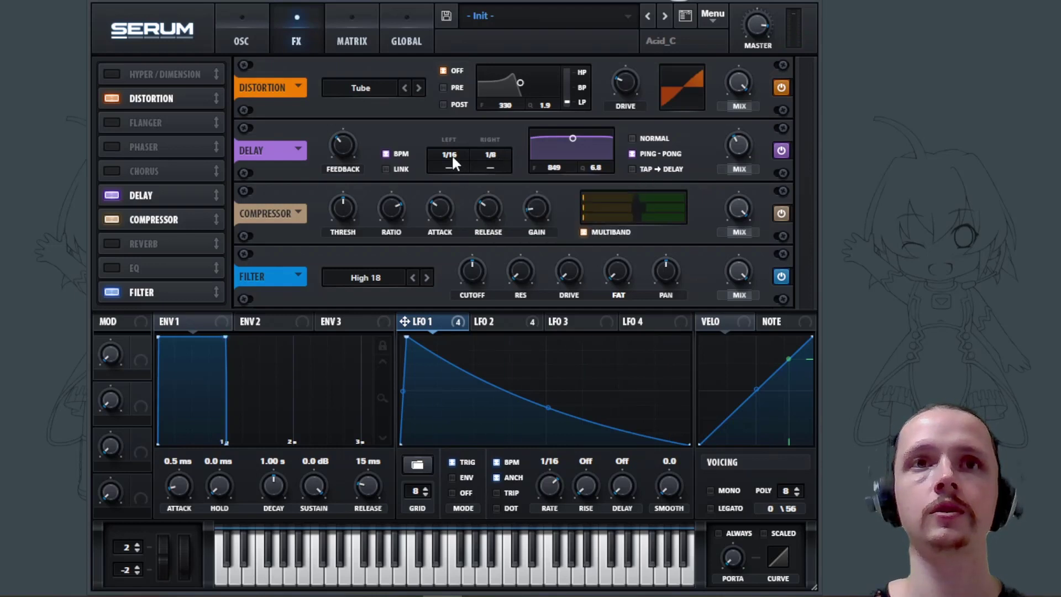
{"action": "scroll", "coordinate": [452, 154], "scroll_direction": "up", "scroll_amount": 1}
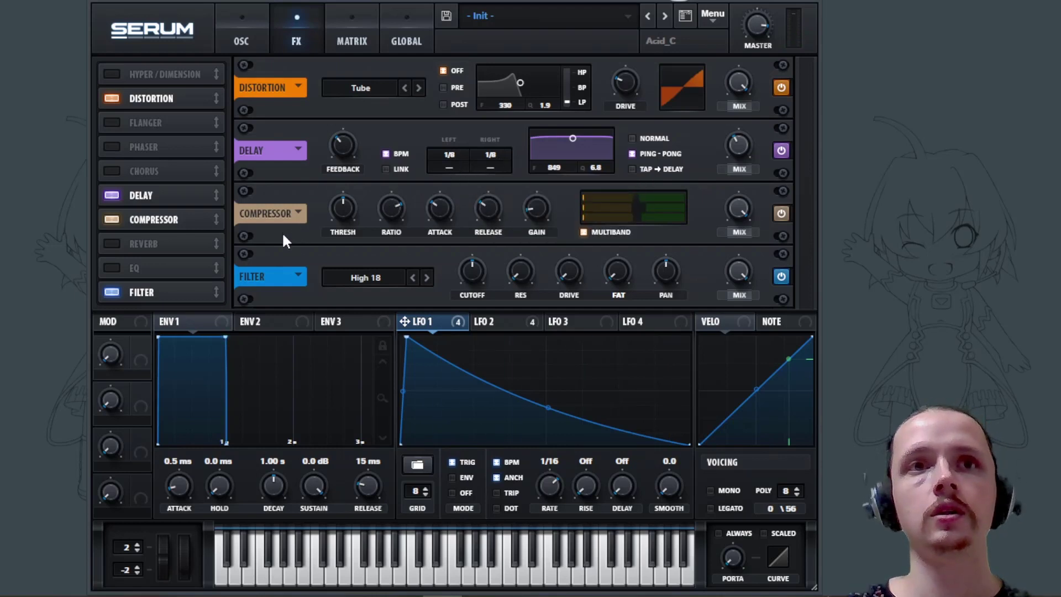
- Add a Plate reverb with its pre-delay lowered and its width raised, and play back the sound
{"action": "left_click", "coordinate": [116, 246]}
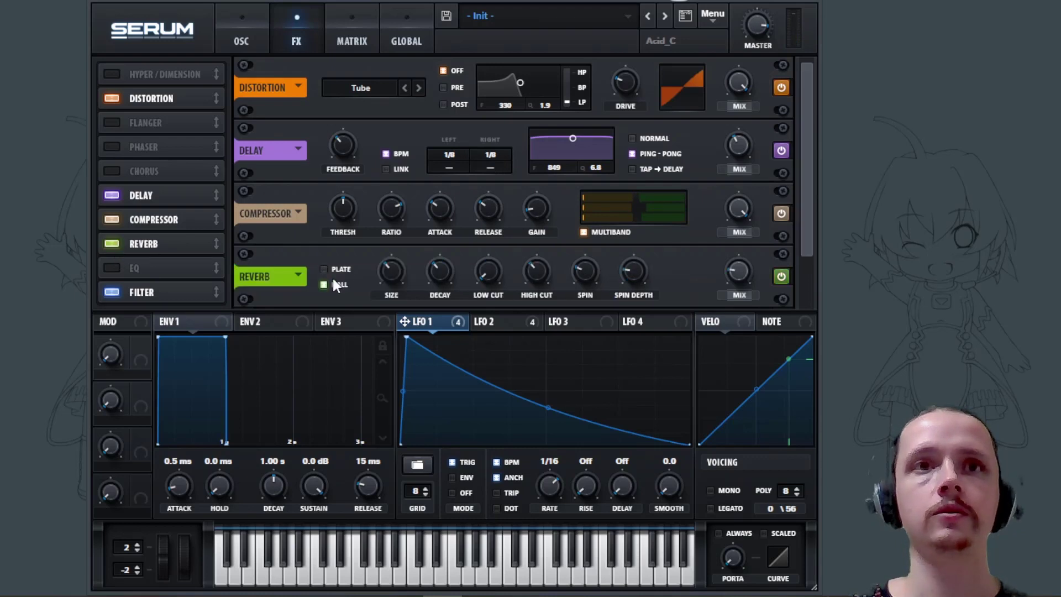
{"action": "left_click", "coordinate": [335, 270]}
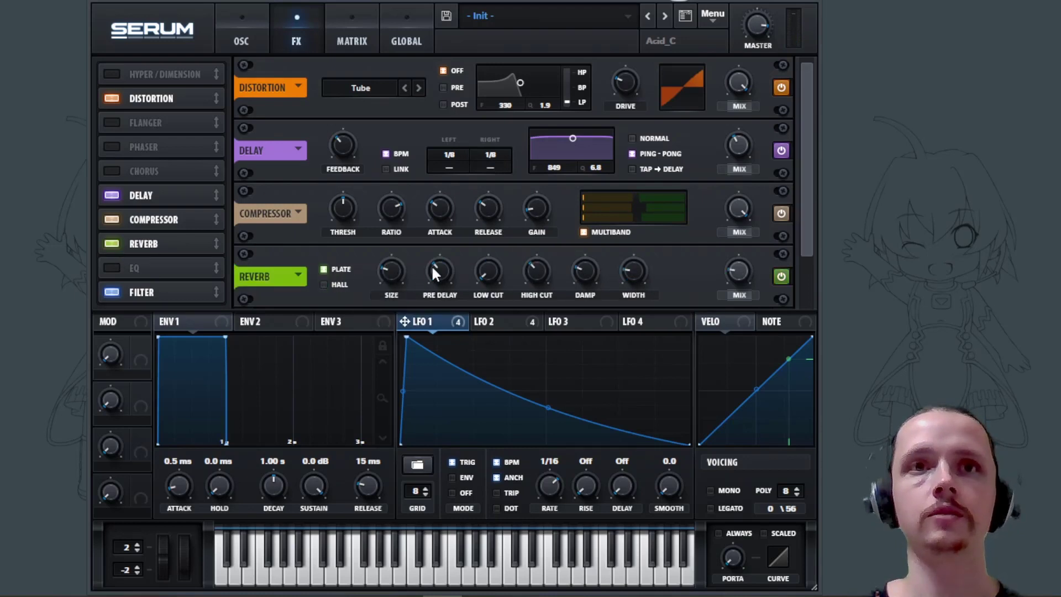
{"action": "scroll", "coordinate": [418, 274], "scroll_direction": "down", "scroll_amount": 2}
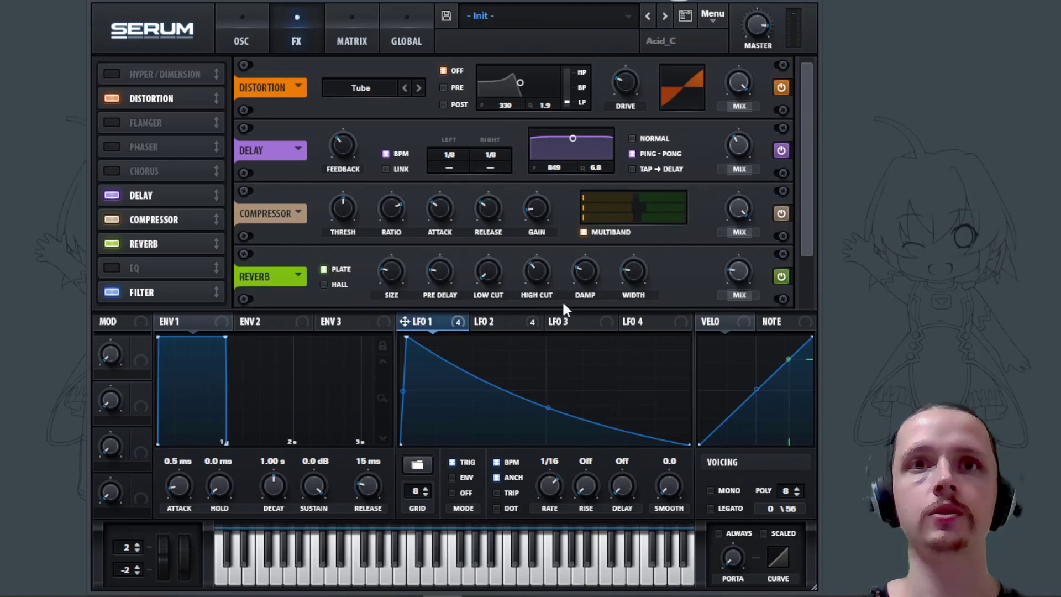
{"action": "left_click_drag", "start_coordinate": [639, 268], "coordinate": [665, 158]}
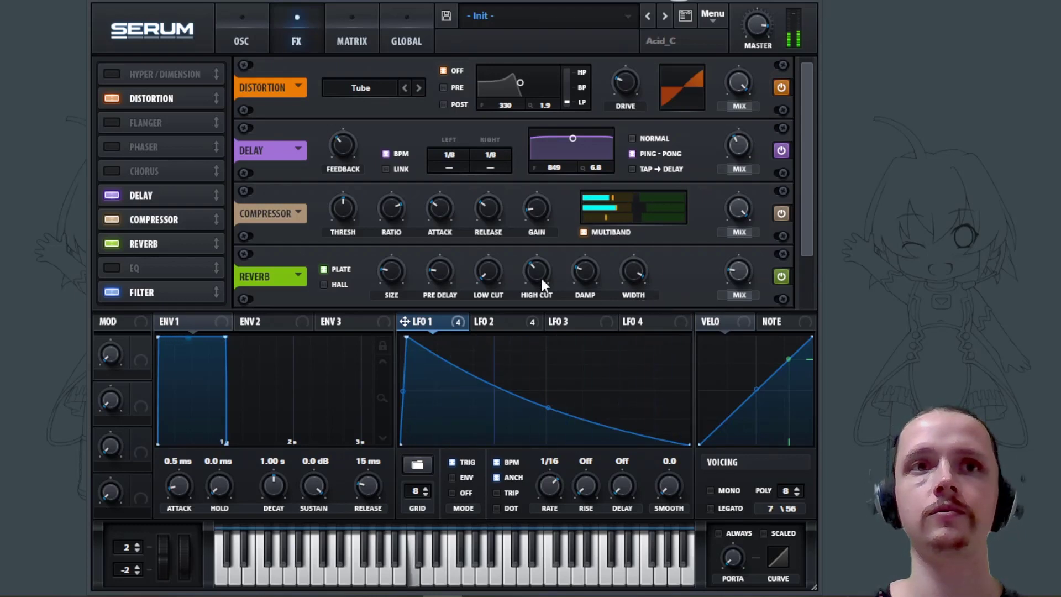
- Change the noise oscillator's sample to ARP pink
{"action": "left_click", "coordinate": [242, 42]}
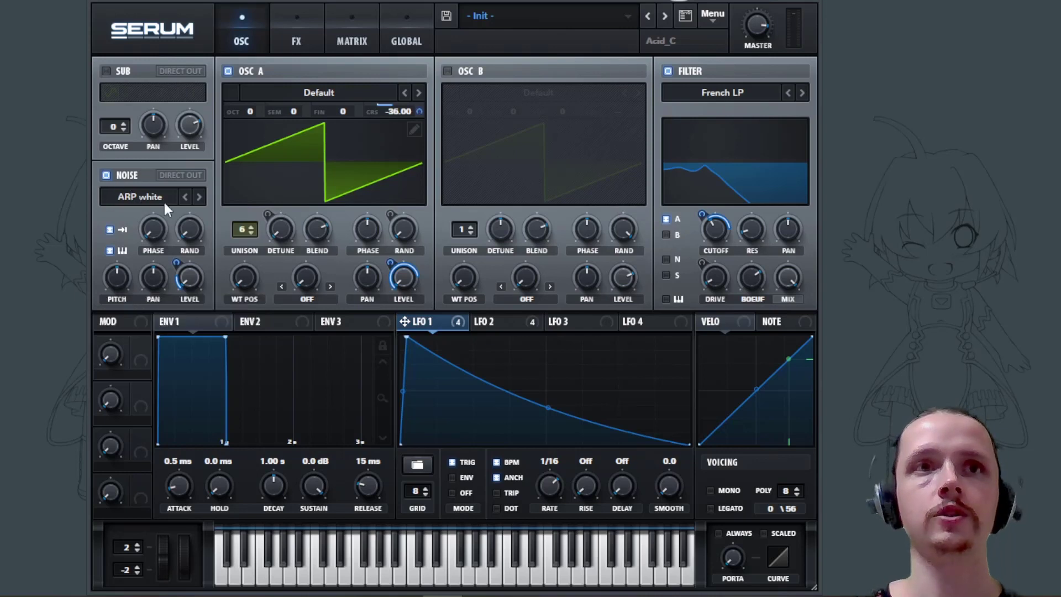
{"action": "left_click", "coordinate": [186, 199]}
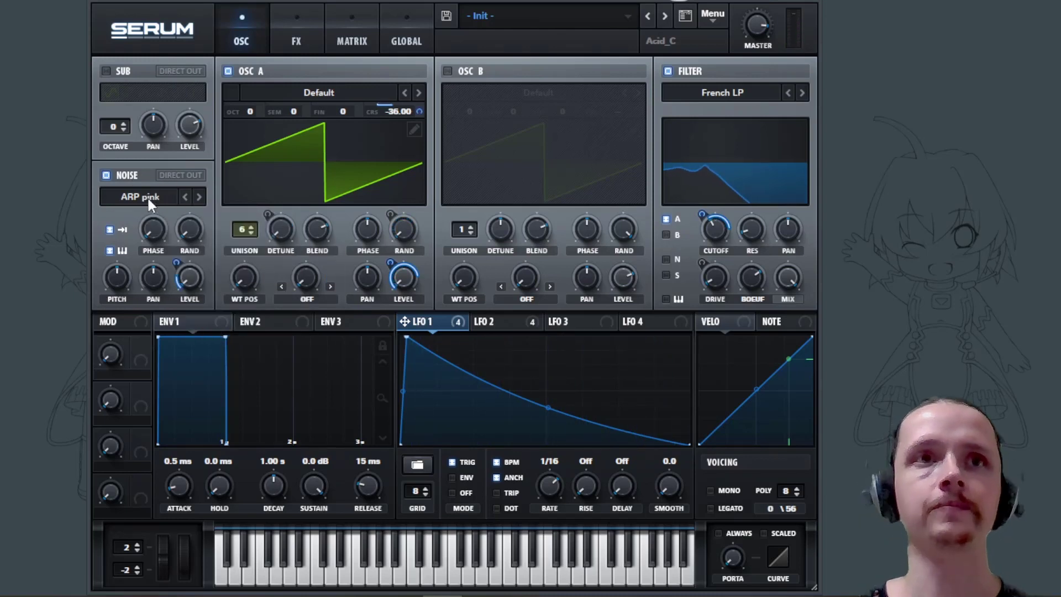
{"action": "left_click", "coordinate": [132, 198]}
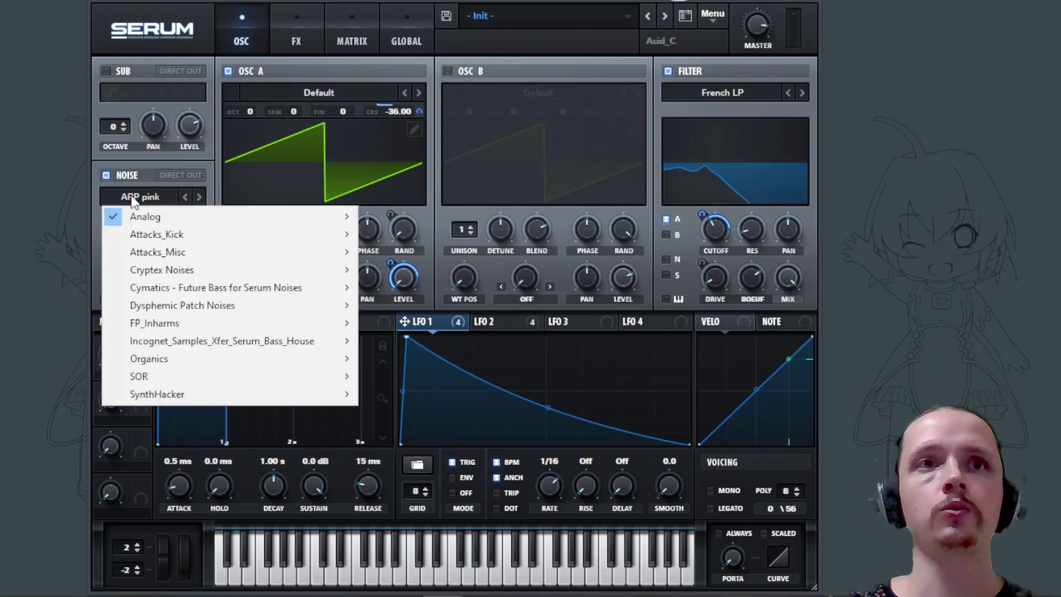
{"action": "left_click", "coordinate": [159, 170]}
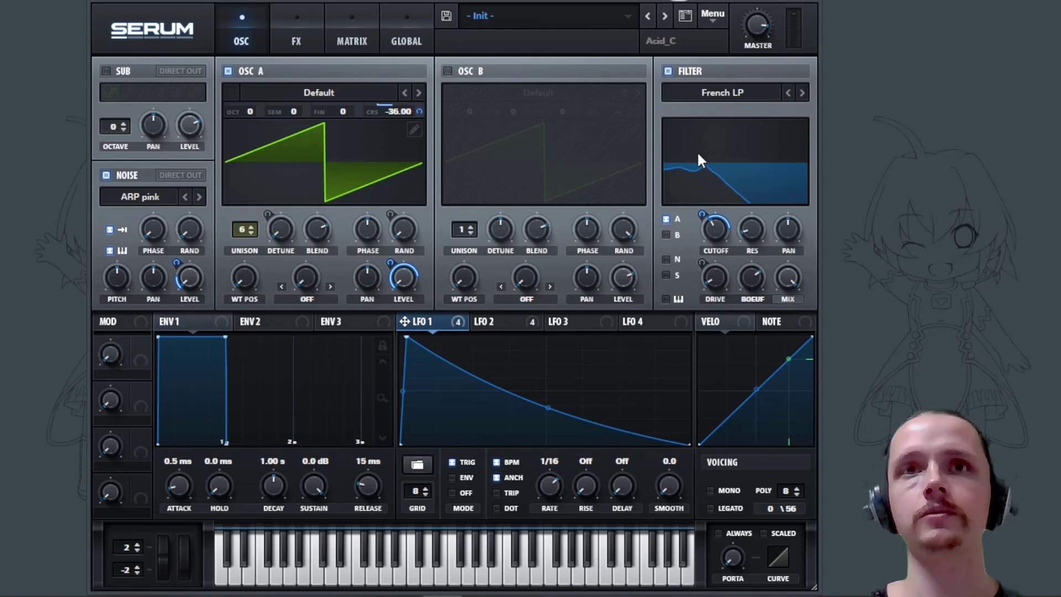
- Review the main filter's Misc types and return to the effects rack
{"action": "left_click", "coordinate": [737, 91]}
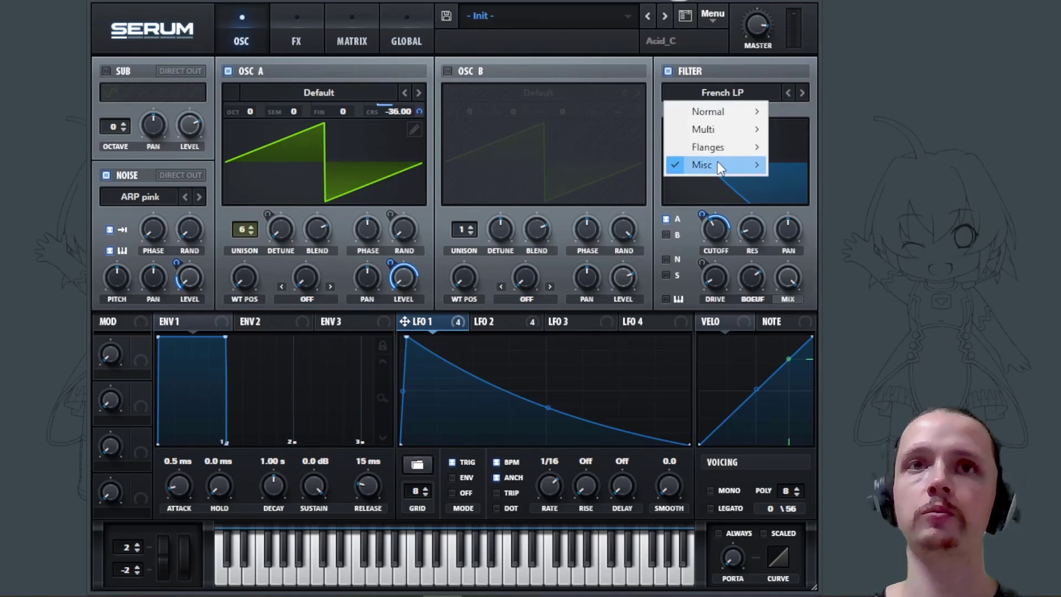
{"action": "mouse_move", "coordinate": [735, 163]}
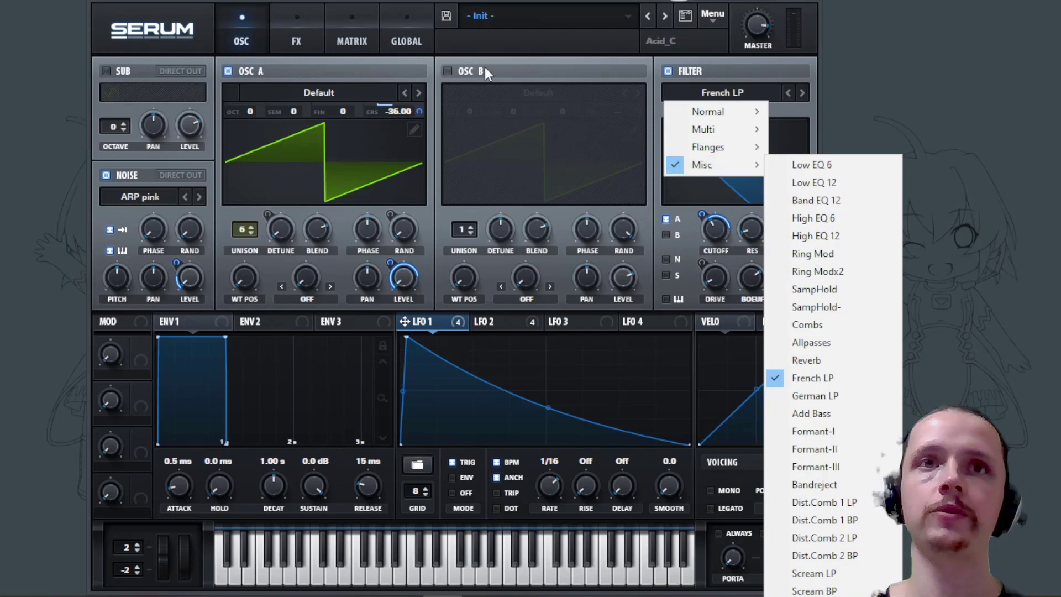
{"action": "left_click", "coordinate": [320, 93]}
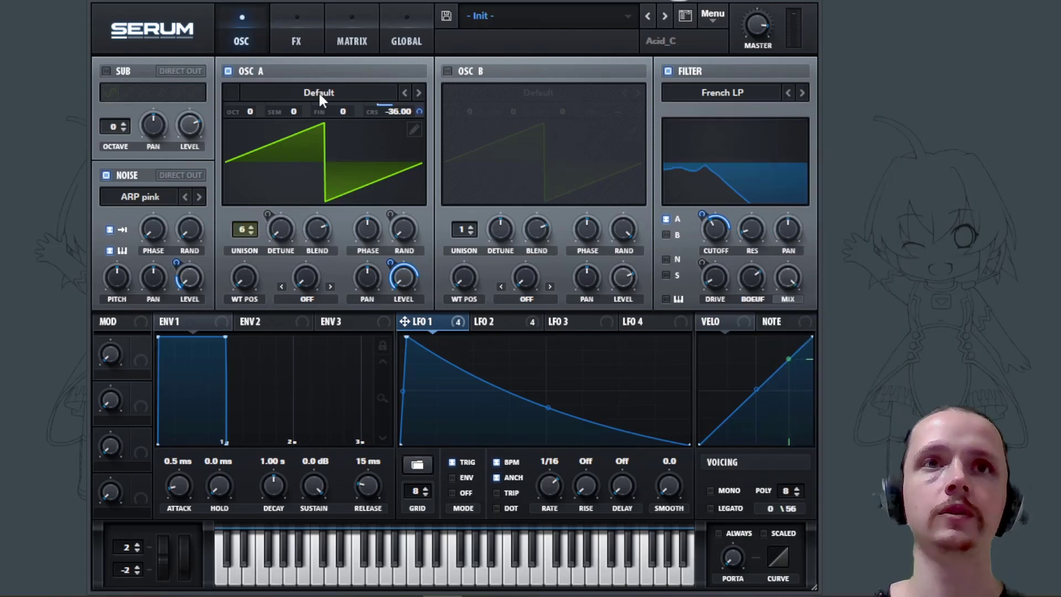
{"action": "left_click", "coordinate": [298, 42]}
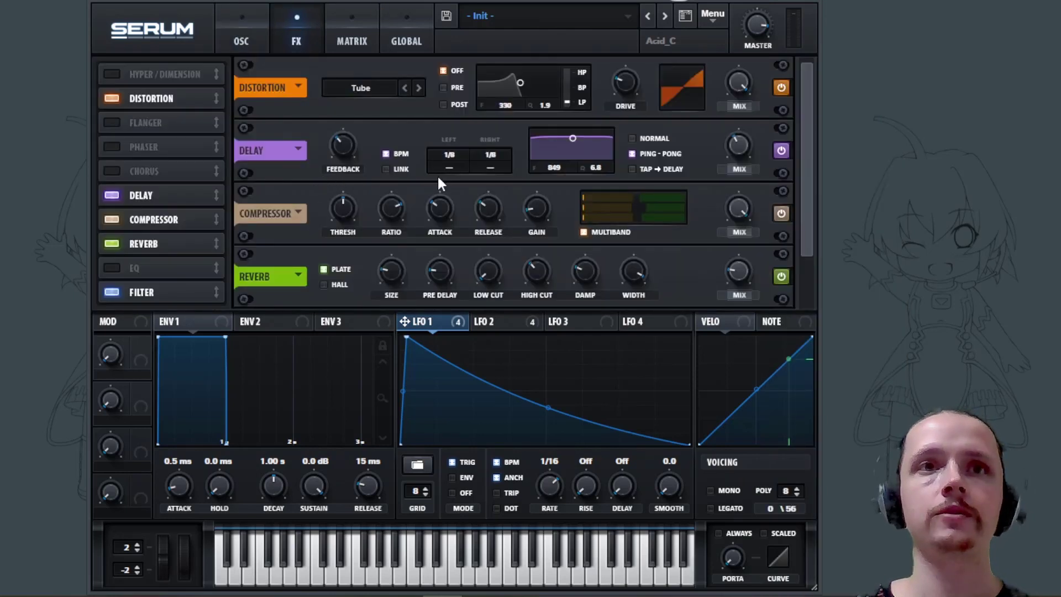
- Assign macro 1 to the rate of LFO 2, turn the macro up to test it, and name it LENGTH
{"action": "left_click", "coordinate": [243, 40]}
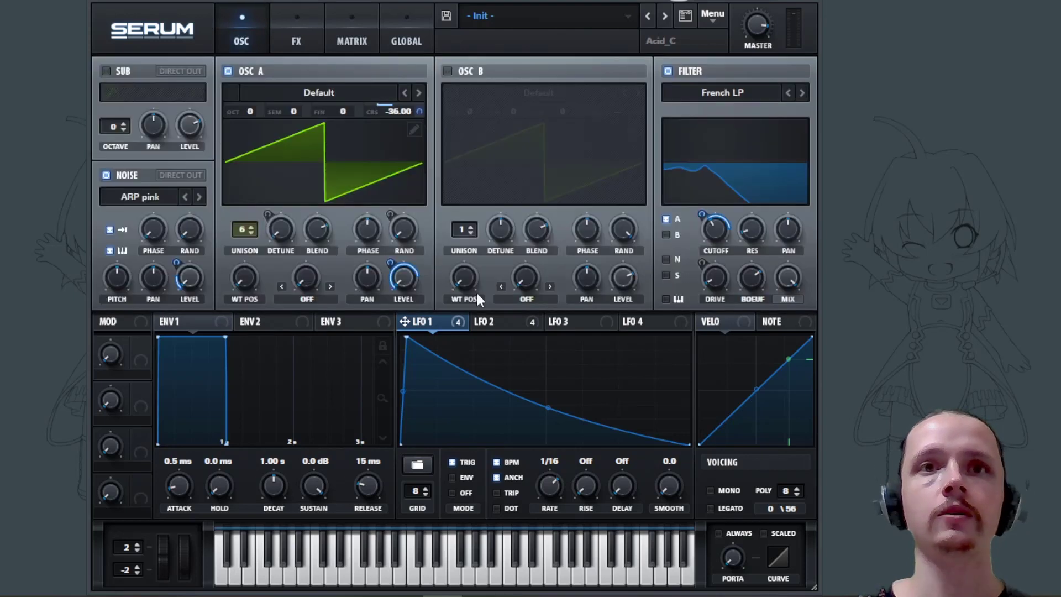
{"action": "left_click", "coordinate": [494, 331]}
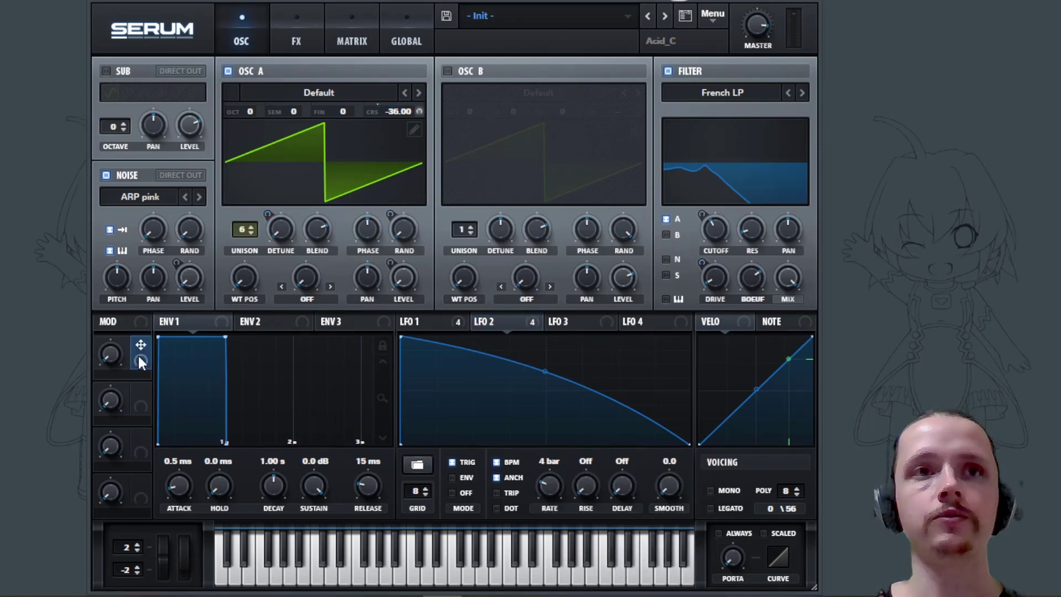
{"action": "left_click_drag", "start_coordinate": [141, 362], "coordinate": [536, 528]}
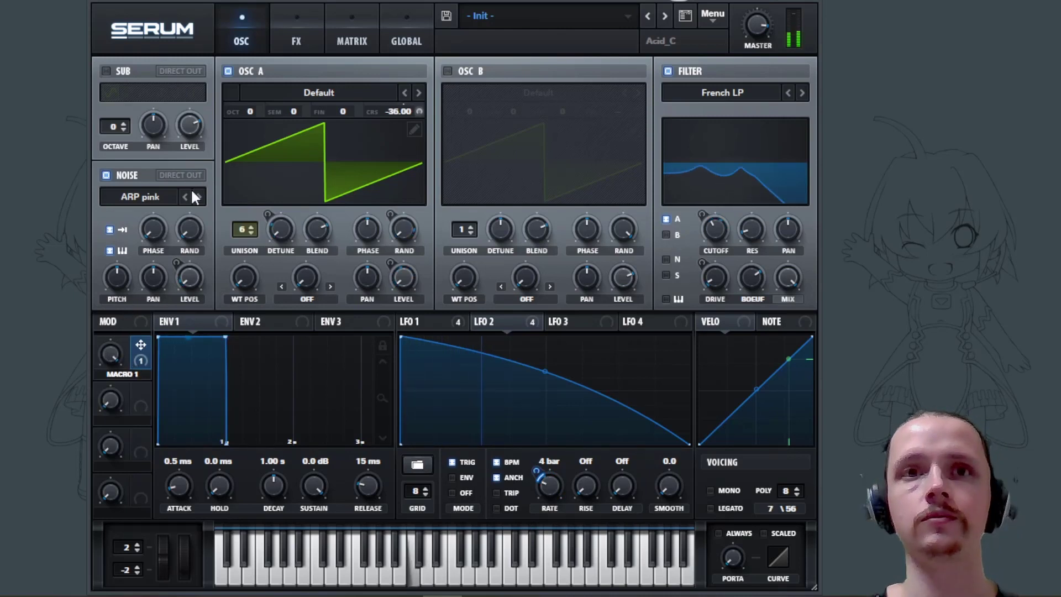
{"action": "double_click", "coordinate": [119, 375]}
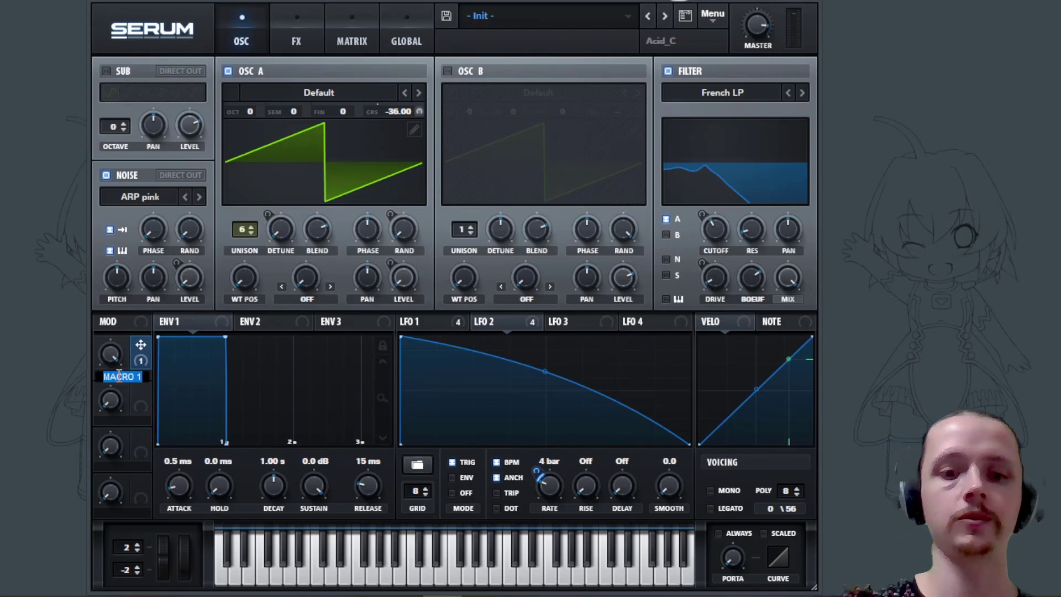
{"action": "type", "text": "length"}
{"action": "key", "text": "Return"}
- Name macro 2 WET, assign it to the delay and reverb mix amounts, test it at 100% and turn it back down
{"action": "left_click", "coordinate": [297, 41]}
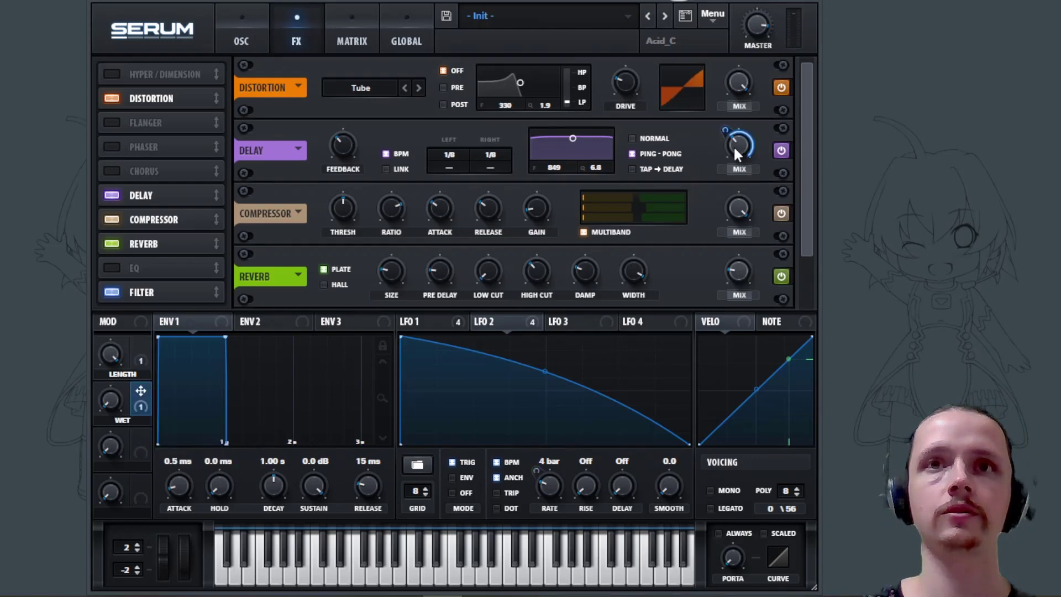
{"action": "left_click_drag", "start_coordinate": [735, 149], "coordinate": [737, 147]}
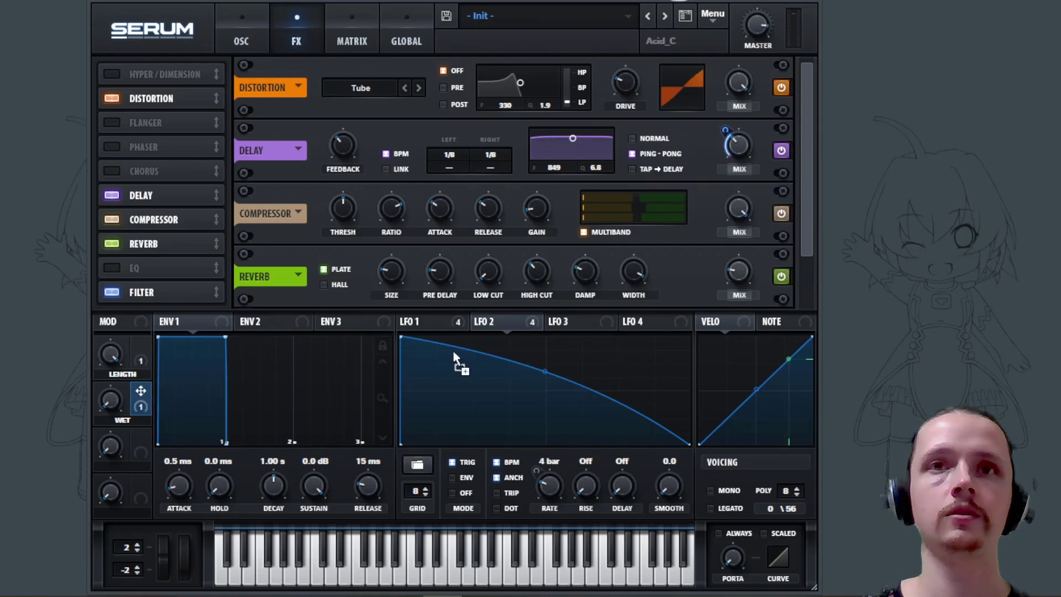
{"action": "left_click_drag", "start_coordinate": [454, 358], "coordinate": [751, 237]}
{"action": "left_click_drag", "start_coordinate": [742, 275], "coordinate": [740, 274]}
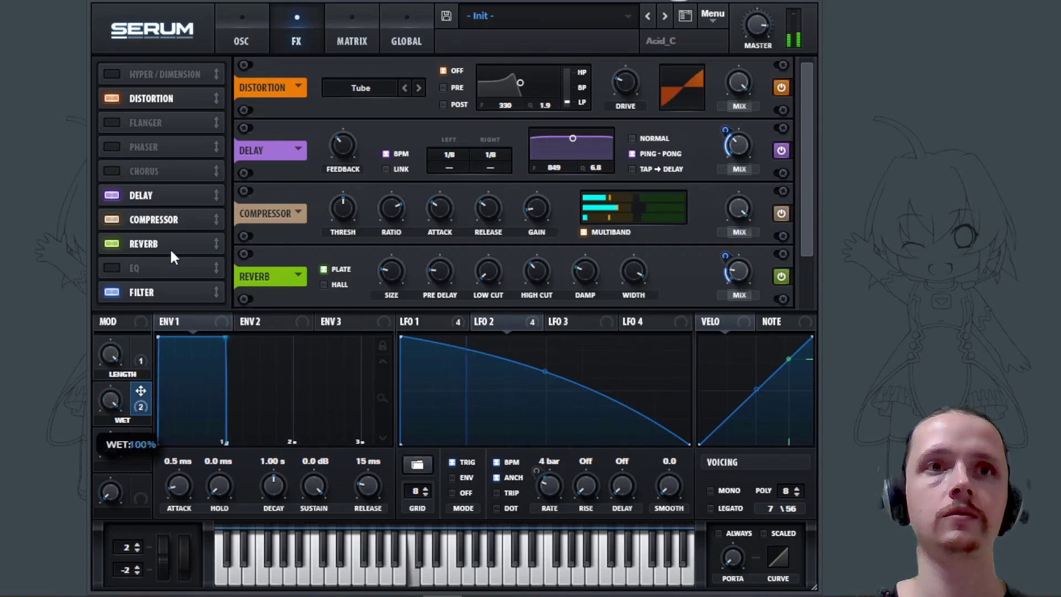
{"action": "left_click_drag", "start_coordinate": [112, 400], "coordinate": [109, 591]}
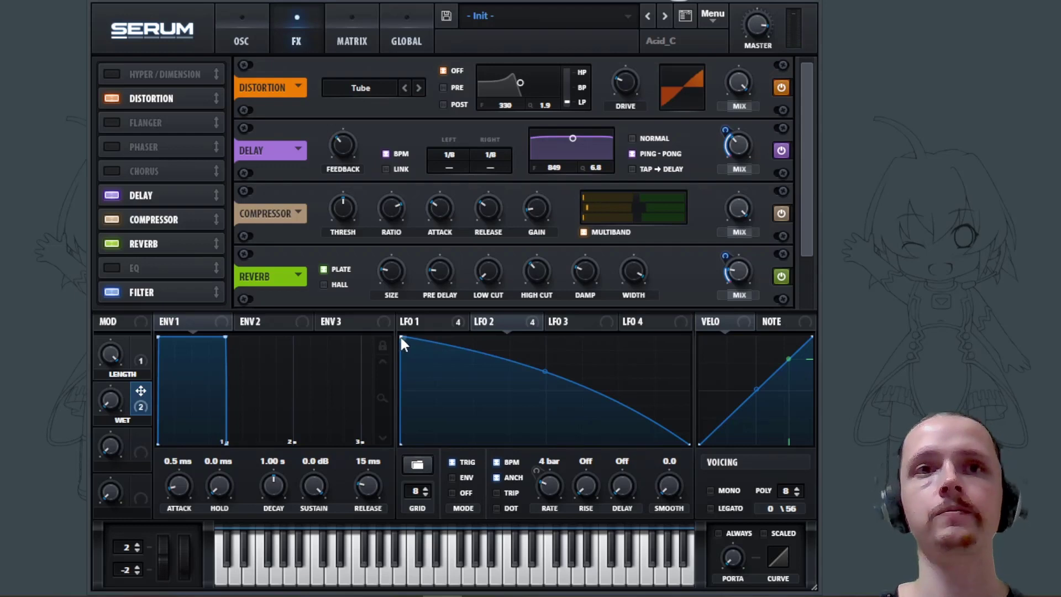
- Try LFO 2 with a straight rising ramp, play back the sound, and restore the falling curve
{"action": "left_click_drag", "start_coordinate": [401, 338], "coordinate": [710, 237]}
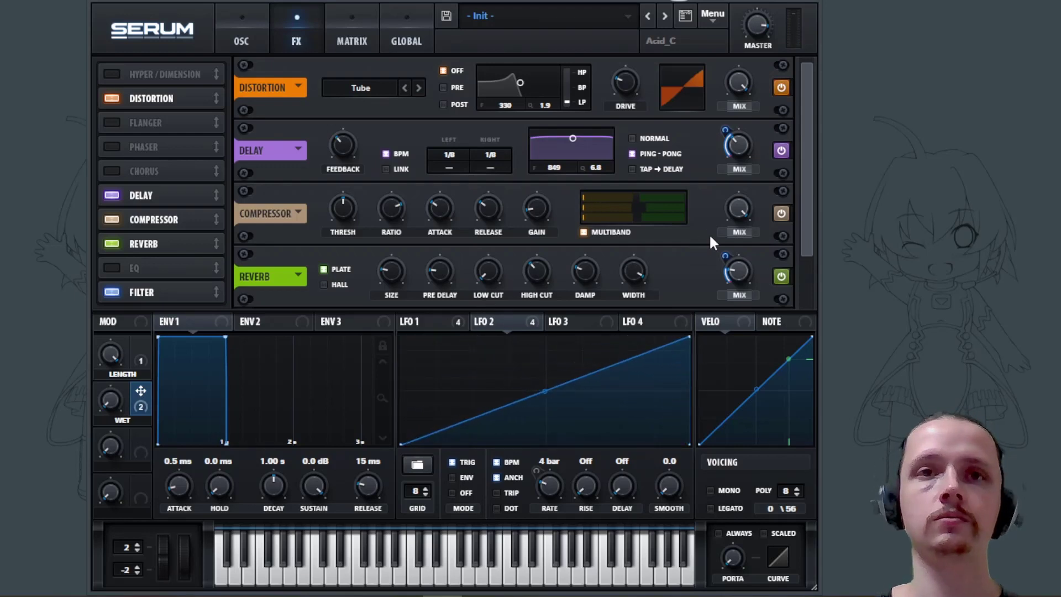
{"action": "key", "text": "space"}
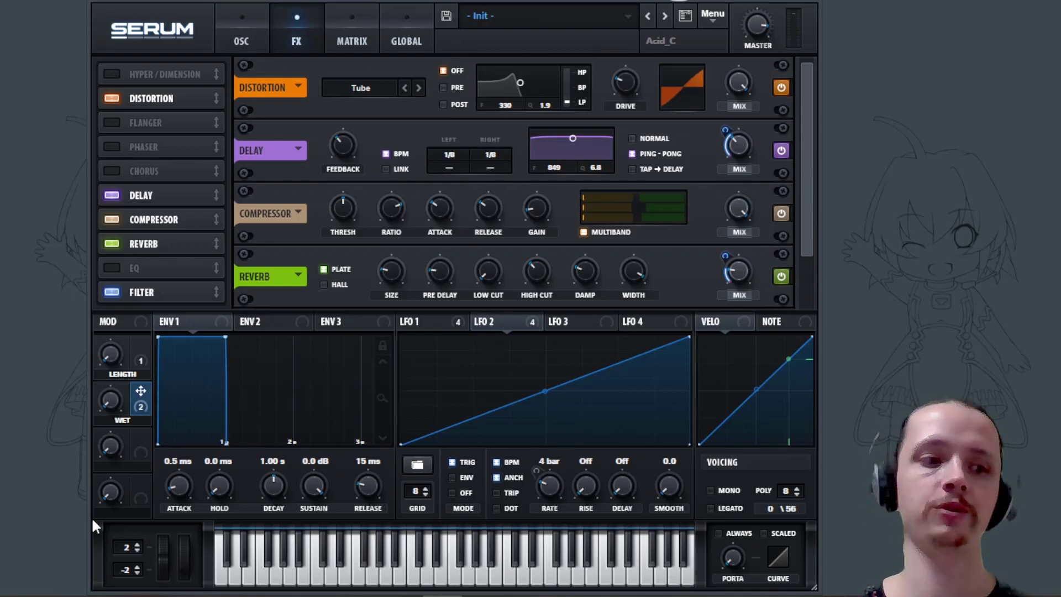
{"action": "key", "text": "space"}
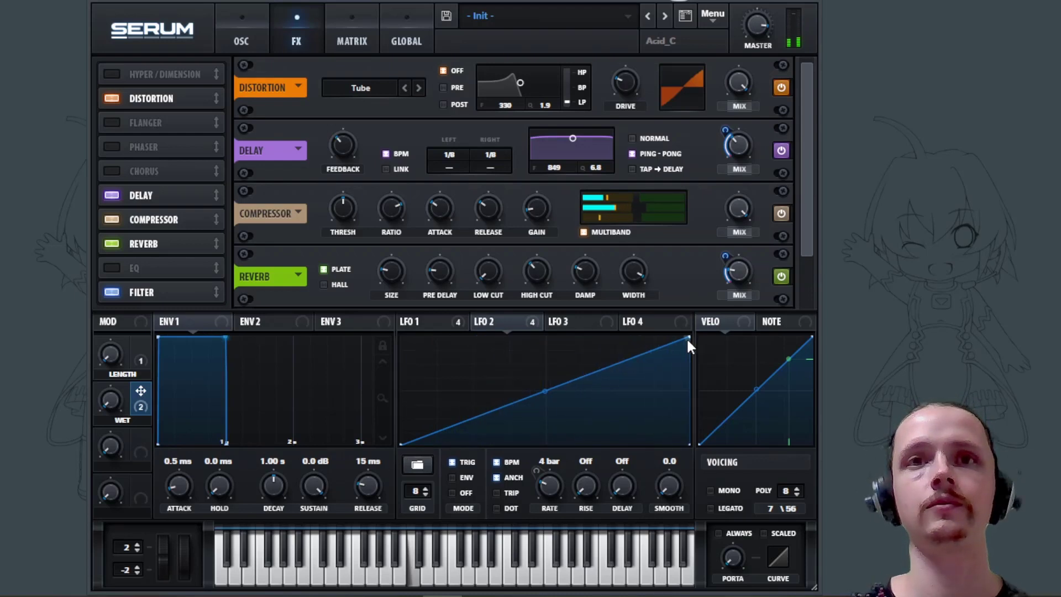
{"action": "key", "text": "space"}
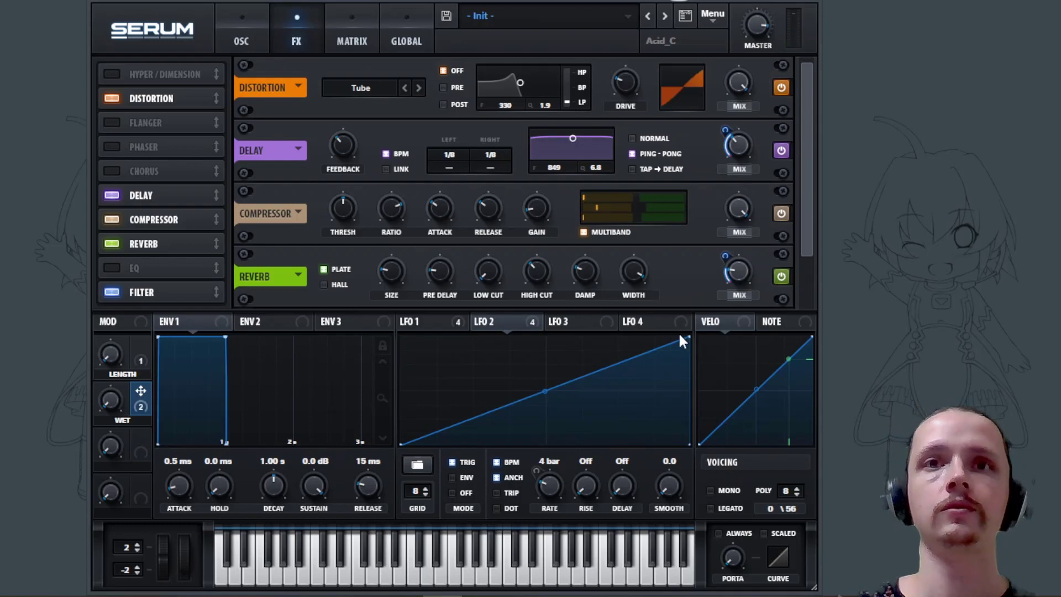
{"action": "left_click_drag", "start_coordinate": [691, 337], "coordinate": [167, 202]}
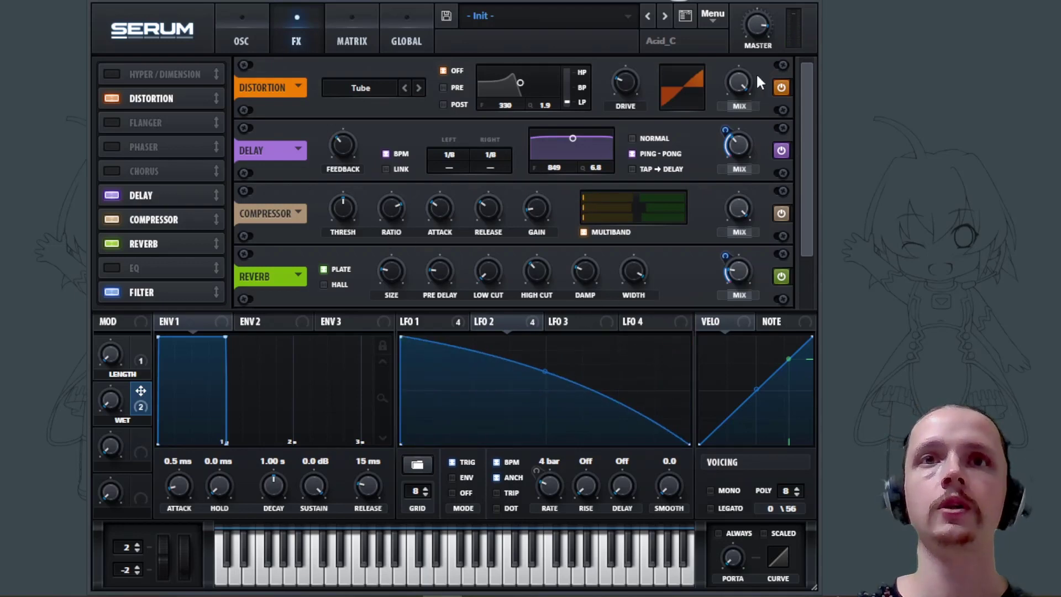
- Raise the master volume slightly
{"action": "left_click", "coordinate": [758, 25]}
{"action": "left_click_drag", "start_coordinate": [758, 24], "coordinate": [758, 18]}
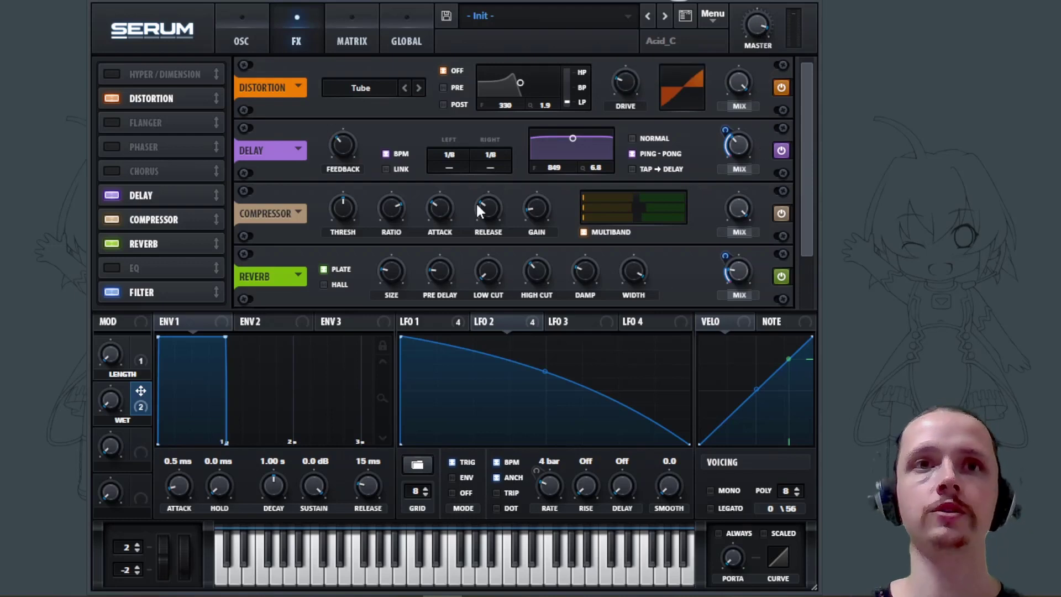
- Review the available distortion types, keeping Tube, and return to the oscillator view
{"action": "left_click", "coordinate": [360, 90]}
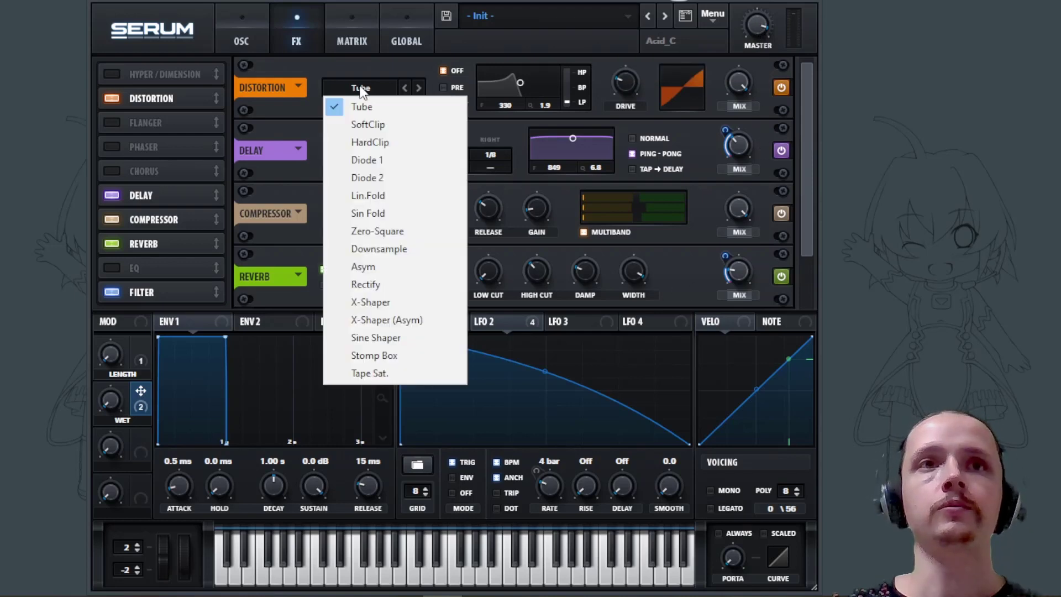
{"action": "left_click", "coordinate": [409, 58]}
{"action": "left_click", "coordinate": [241, 31]}
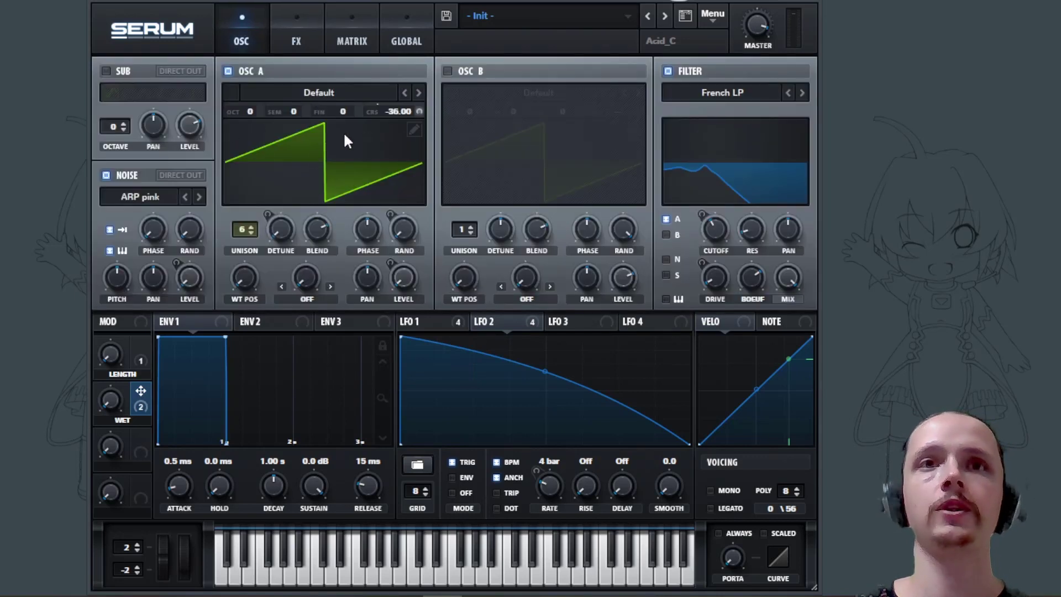